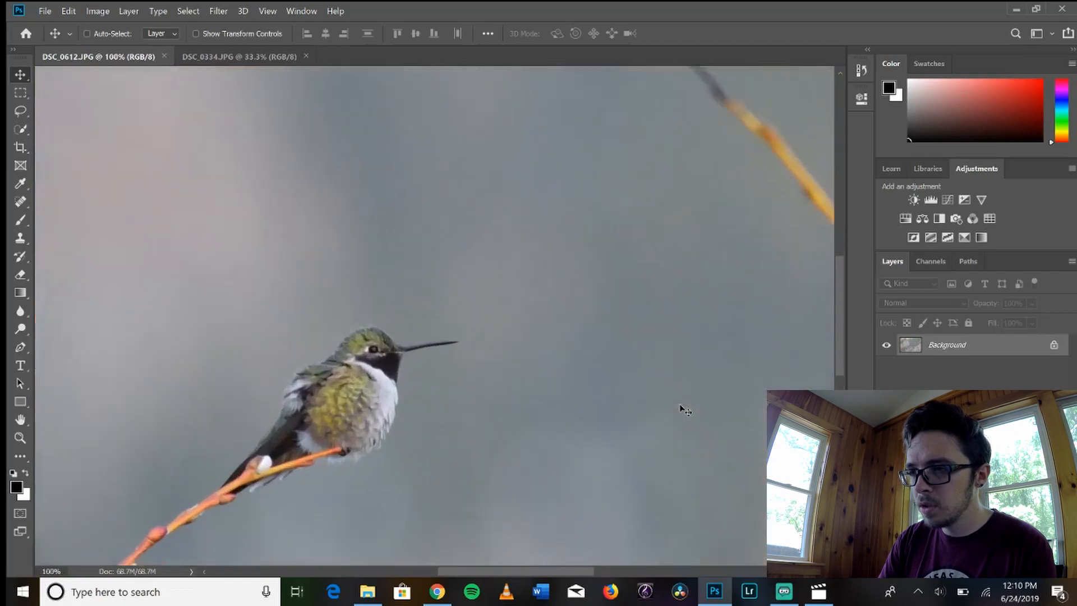
Add a Brightness/Contrast adjustment layer to the hummingbird photo with Contrast 39 and Brightness 0
{"action": "left_click_drag", "start_coordinate": [493, 452], "coordinate": [615, 315]}
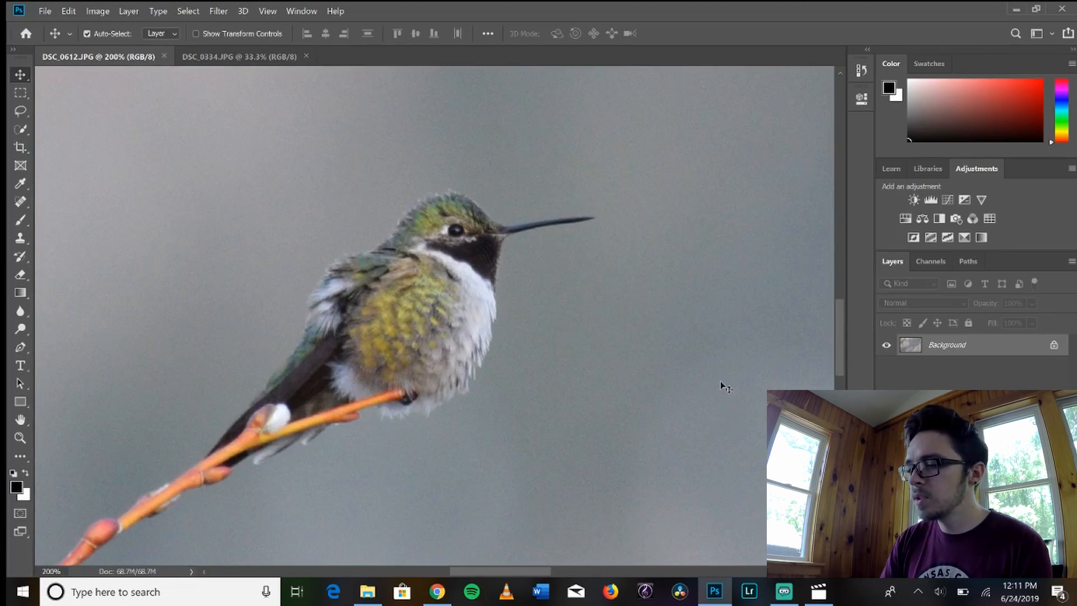
{"action": "key", "text": "ctrl+minus"}
{"action": "key", "text": "ctrl+minus"}
{"action": "key", "text": "ctrl+minus"}
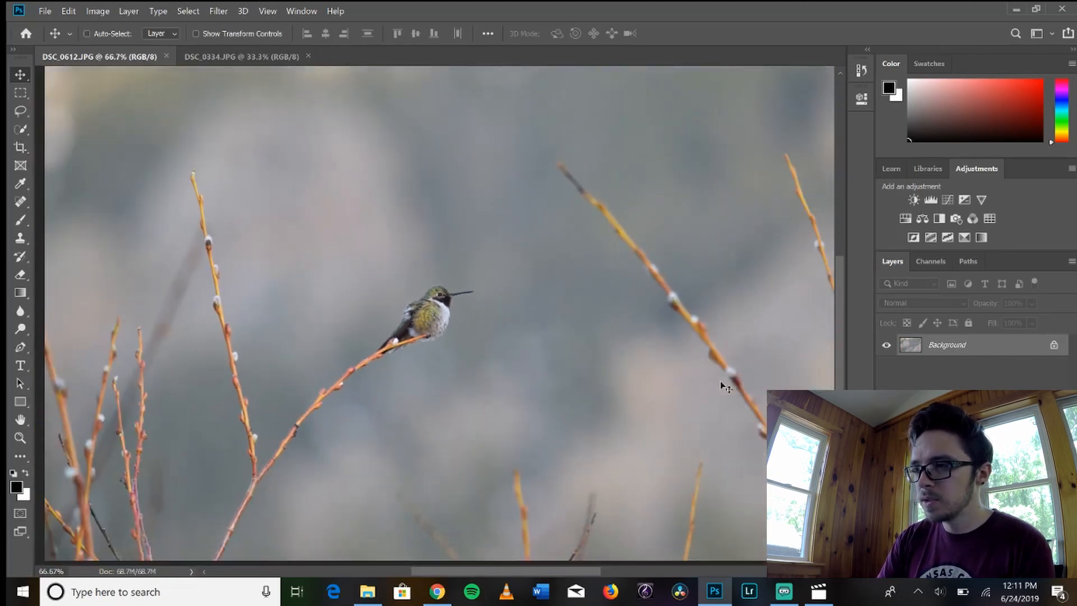
{"action": "key", "text": "ctrl+minus"}
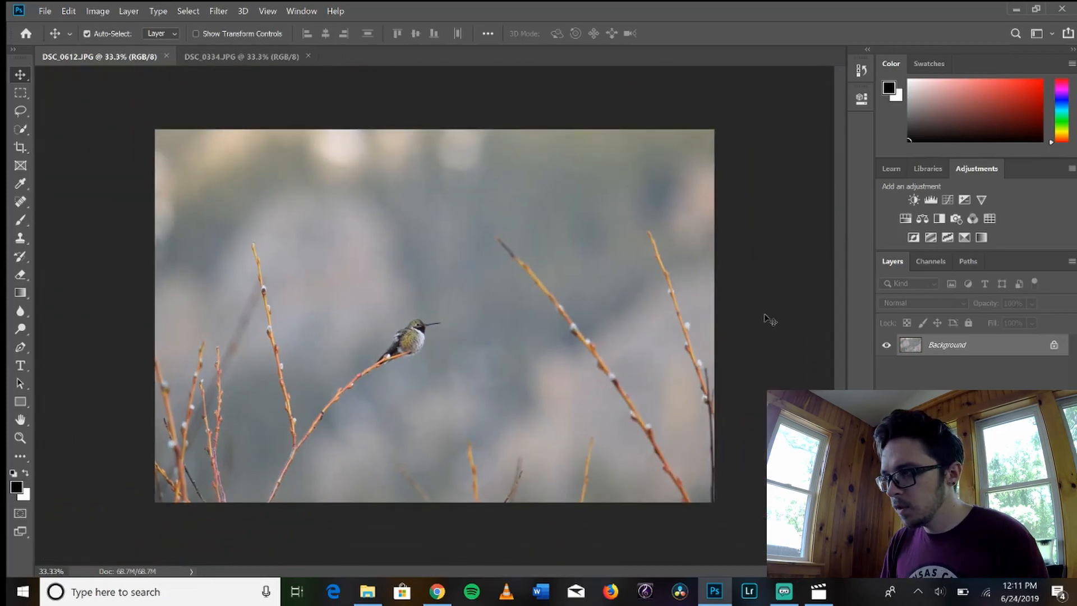
{"action": "left_click", "coordinate": [915, 200]}
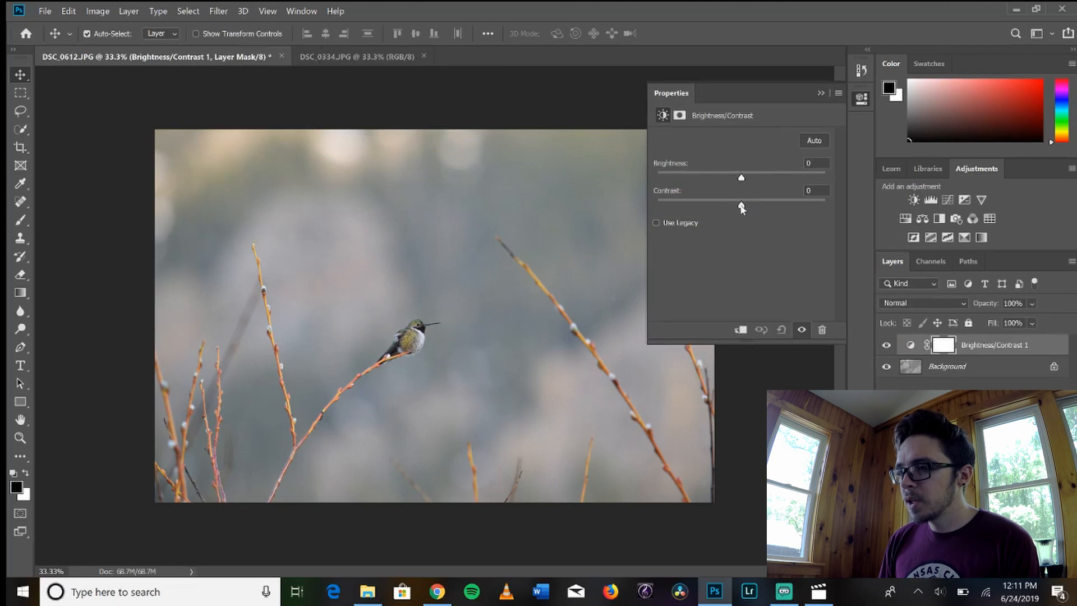
{"action": "left_click_drag", "start_coordinate": [771, 212], "coordinate": [747, 208]}
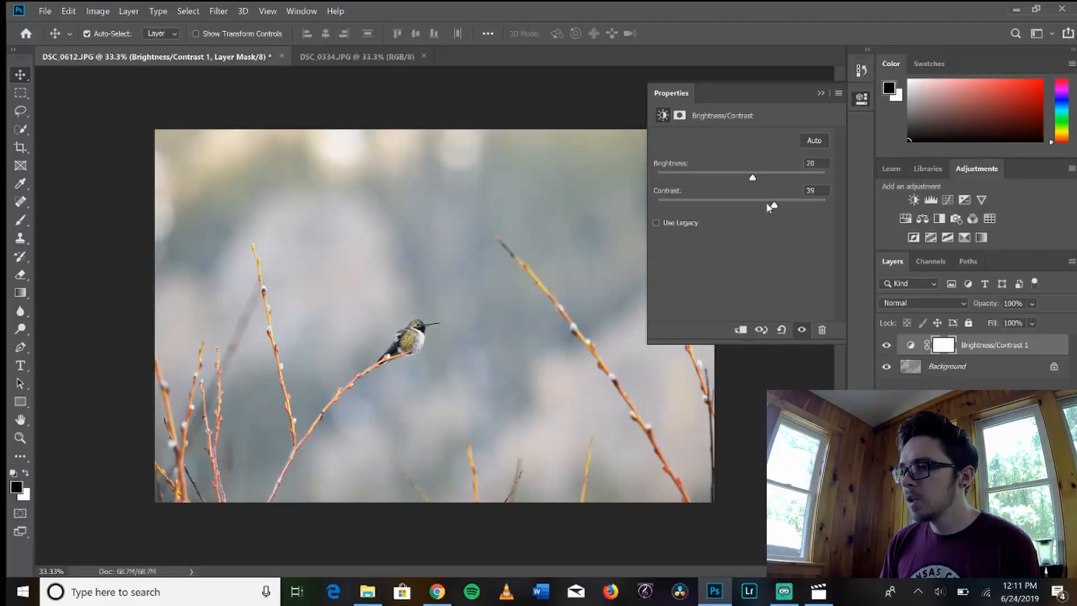
{"action": "left_click_drag", "start_coordinate": [746, 180], "coordinate": [745, 179]}
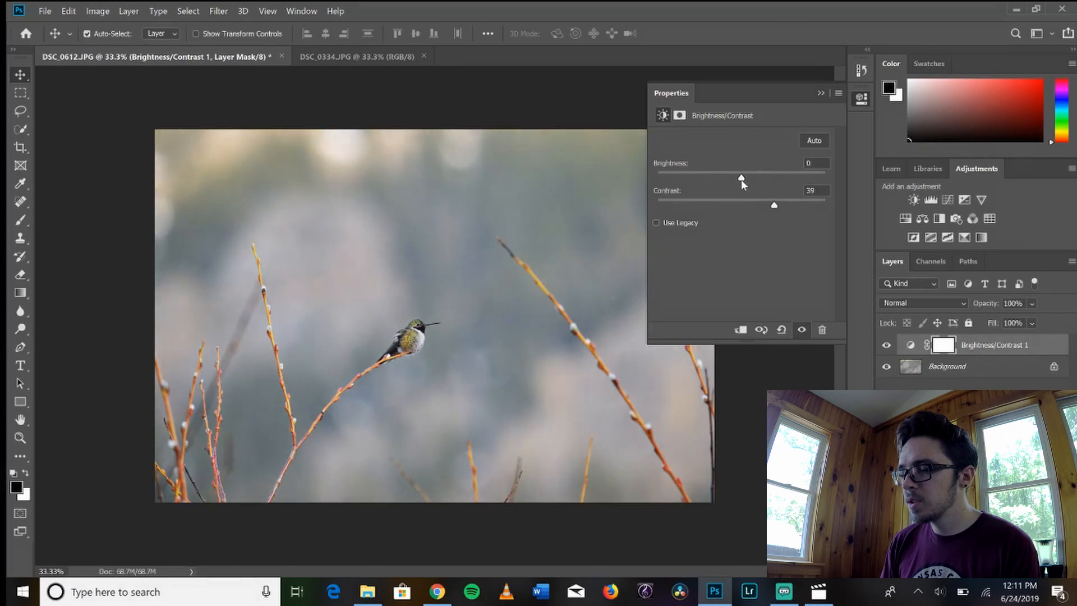
{"action": "left_click", "coordinate": [822, 93]}
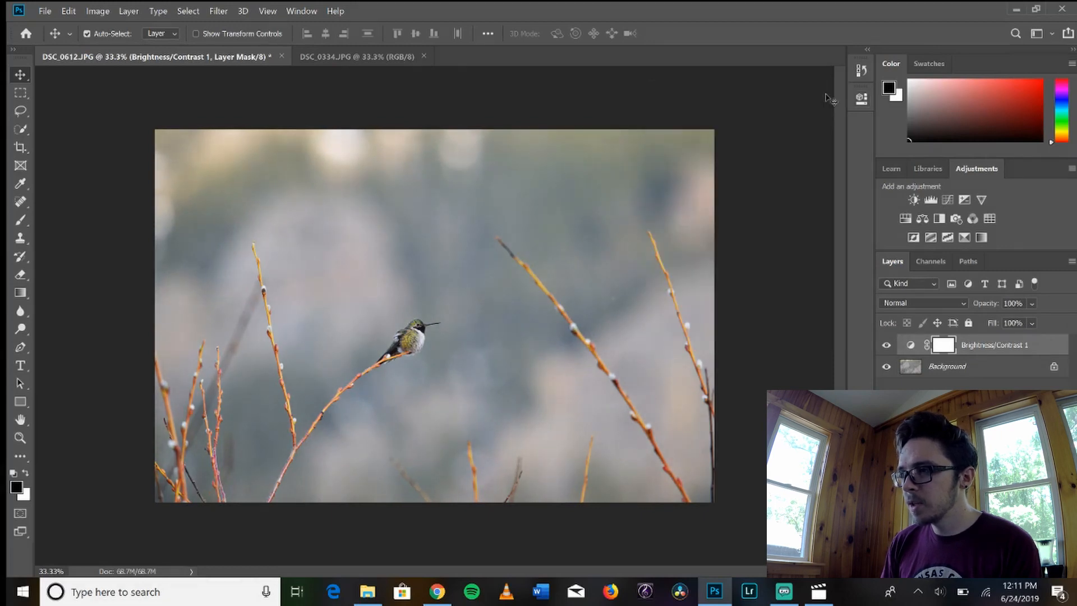
Examine the hummingbird up close and compare it with and without the Brightness/Contrast adjustment
{"action": "key", "text": "ctrl+plus"}
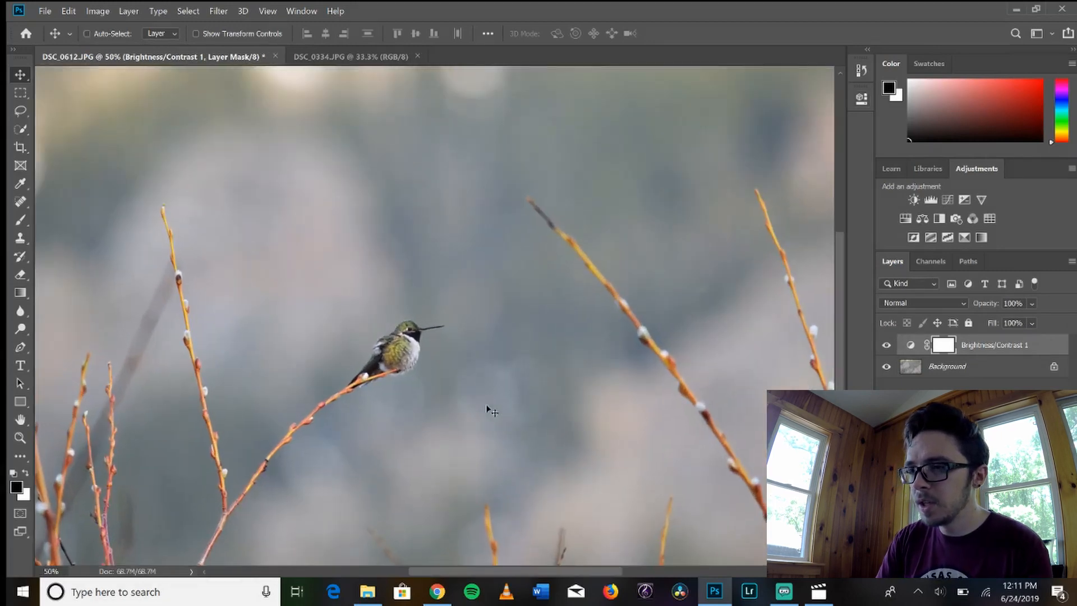
{"action": "key", "text": "ctrl+plus"}
{"action": "key", "text": "ctrl+plus"}
{"action": "key", "text": "ctrl+plus"}
{"action": "left_click_drag", "start_coordinate": [486, 404], "coordinate": [600, 269]}
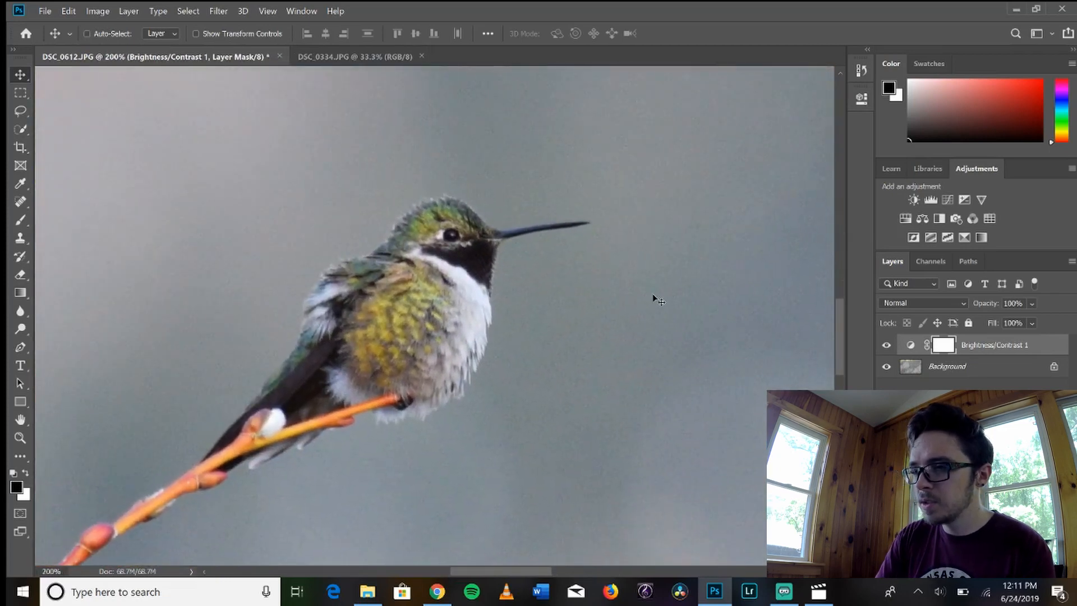
{"action": "key", "text": "ctrl+minus"}
{"action": "left_click", "coordinate": [886, 345]}
{"action": "left_click", "coordinate": [886, 345]}
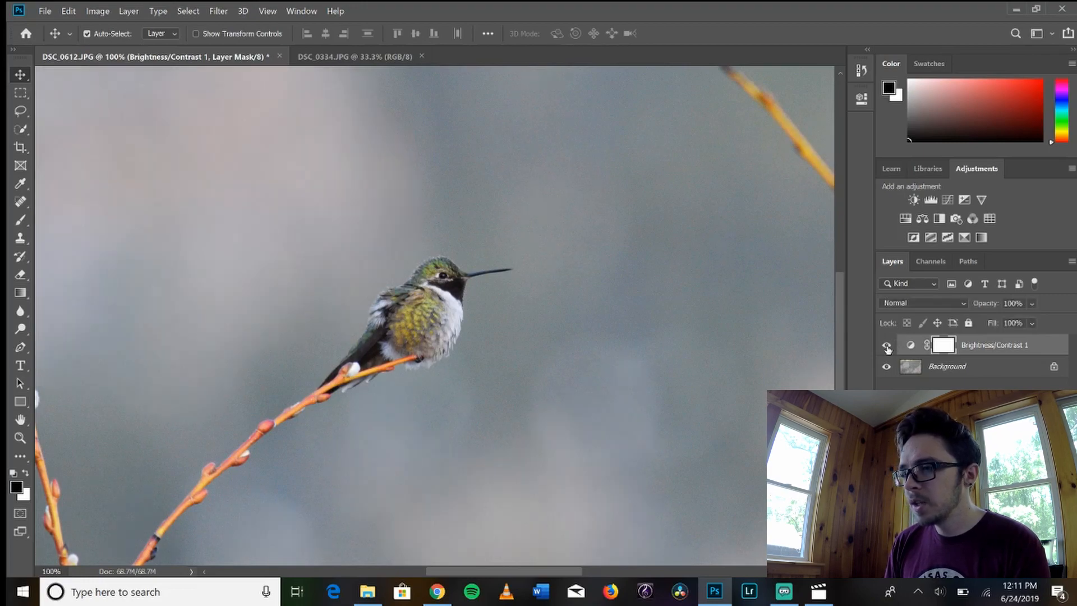
{"action": "left_click", "coordinate": [886, 345]}
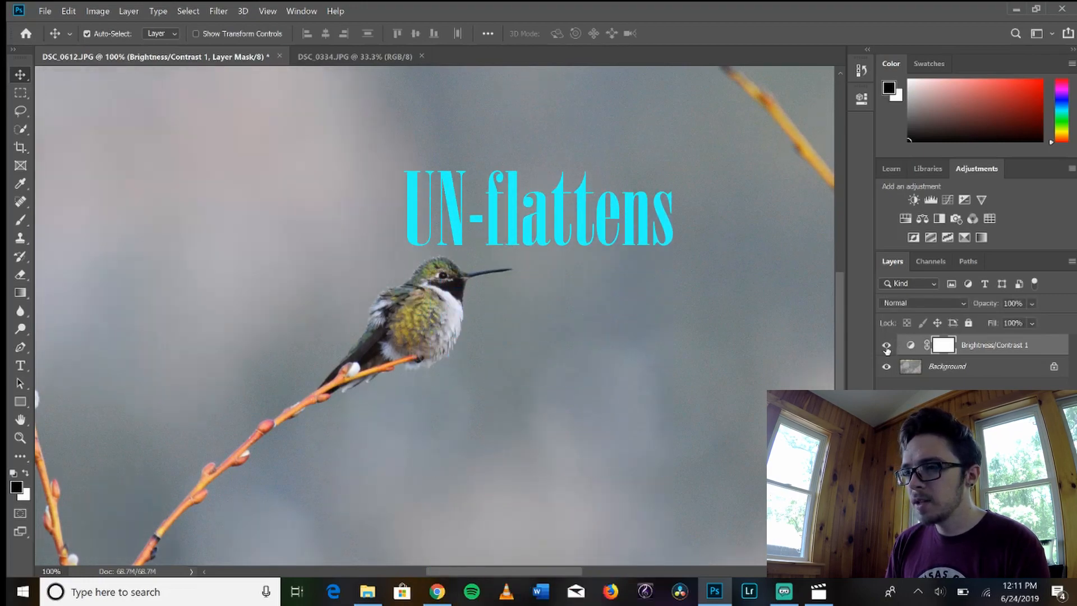
{"action": "left_click", "coordinate": [887, 345]}
{"action": "left_click", "coordinate": [886, 345]}
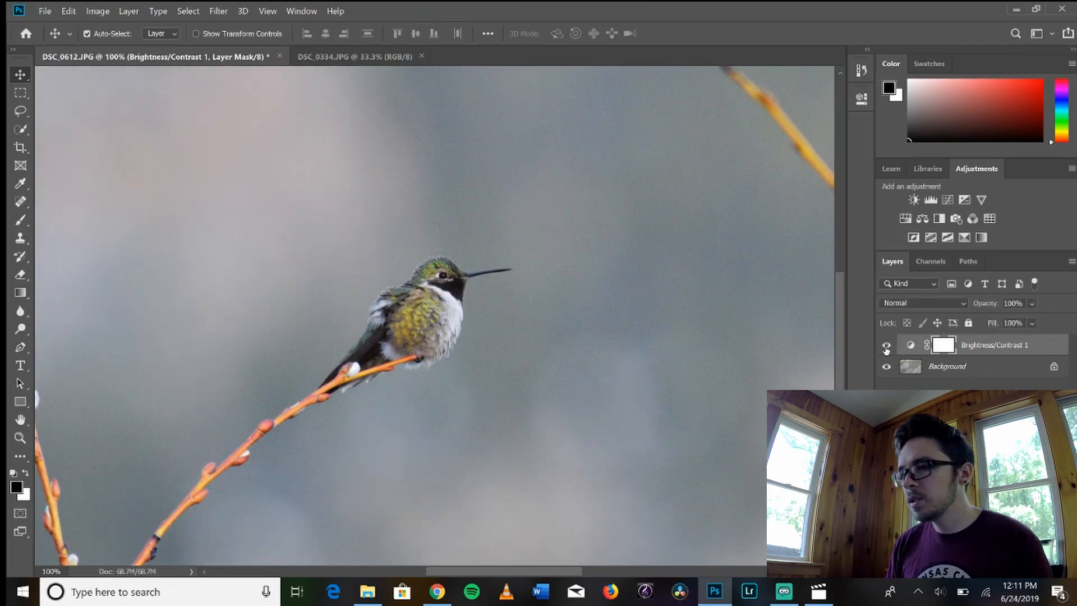
Add a Vibrance adjustment layer with Vibrance +27 and Saturation +27
{"action": "key", "text": "ctrl+minus"}
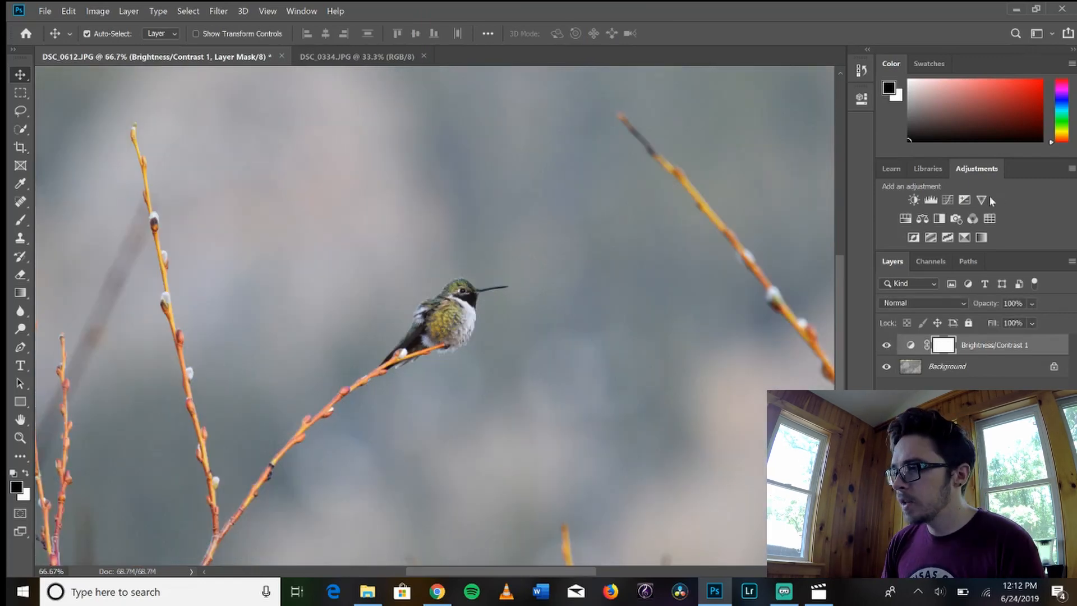
{"action": "left_click", "coordinate": [983, 199]}
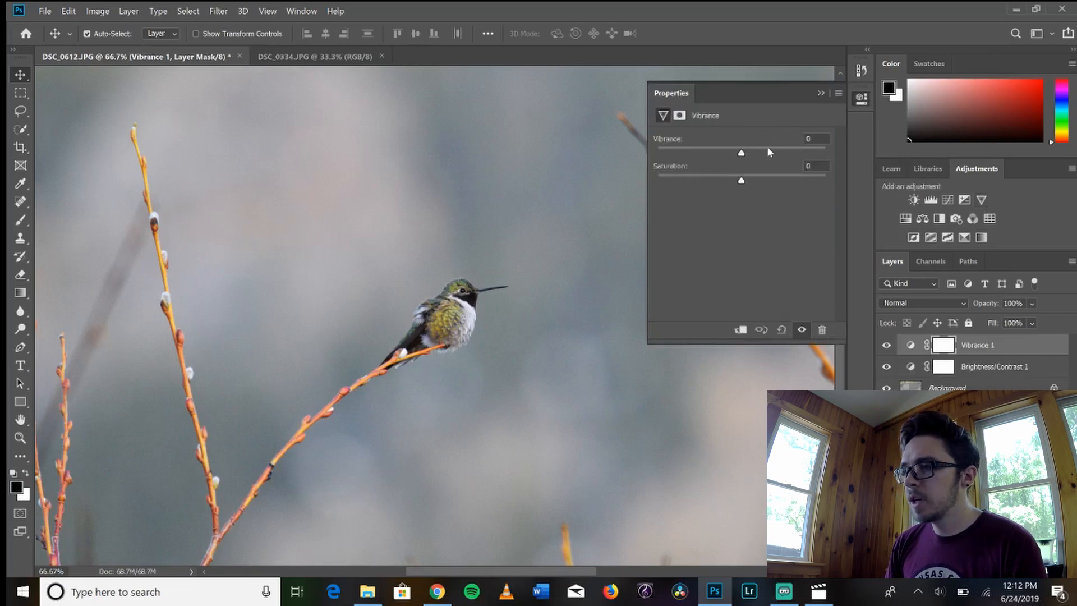
{"action": "left_click", "coordinate": [764, 150]}
{"action": "left_click", "coordinate": [763, 175]}
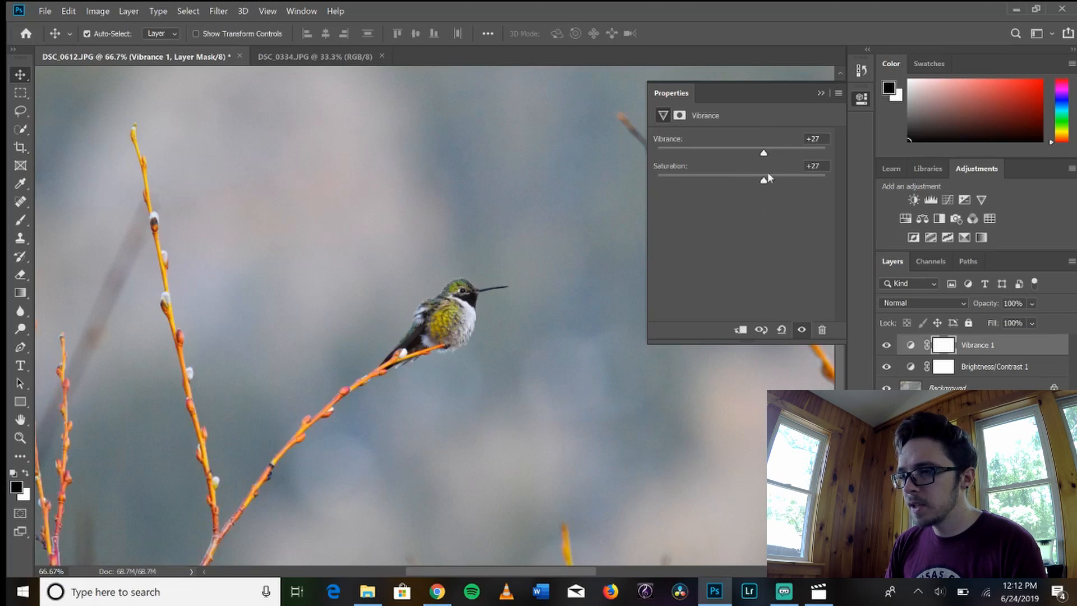
{"action": "left_click", "coordinate": [821, 93]}
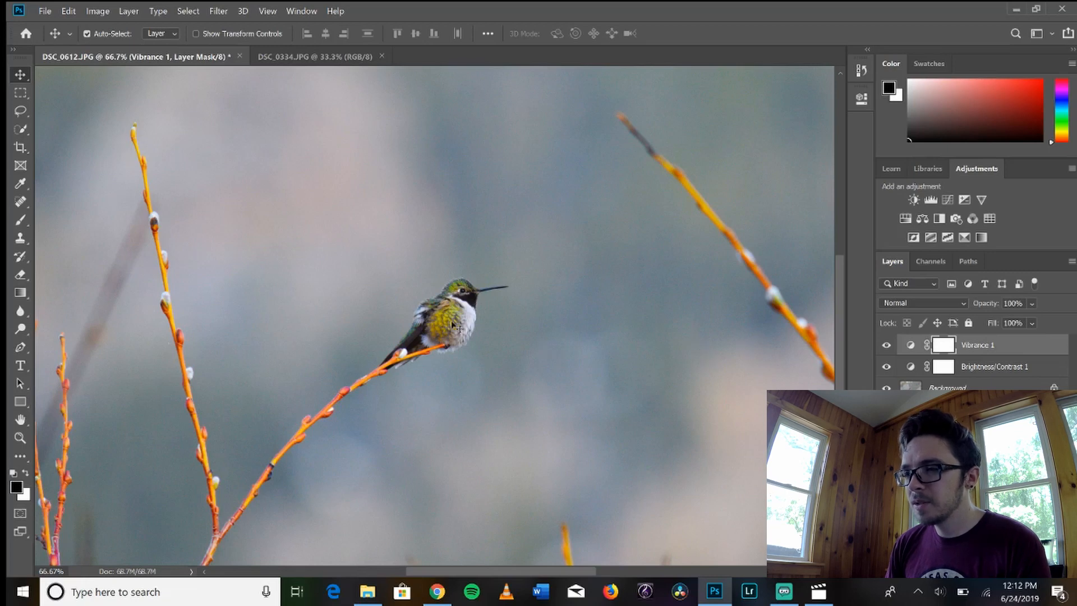
Compare the photo with and without the Vibrance adjustment, checking both the whole image and the bird
{"action": "left_click", "coordinate": [886, 346]}
{"action": "left_click", "coordinate": [886, 346]}
{"action": "left_click", "coordinate": [886, 346]}
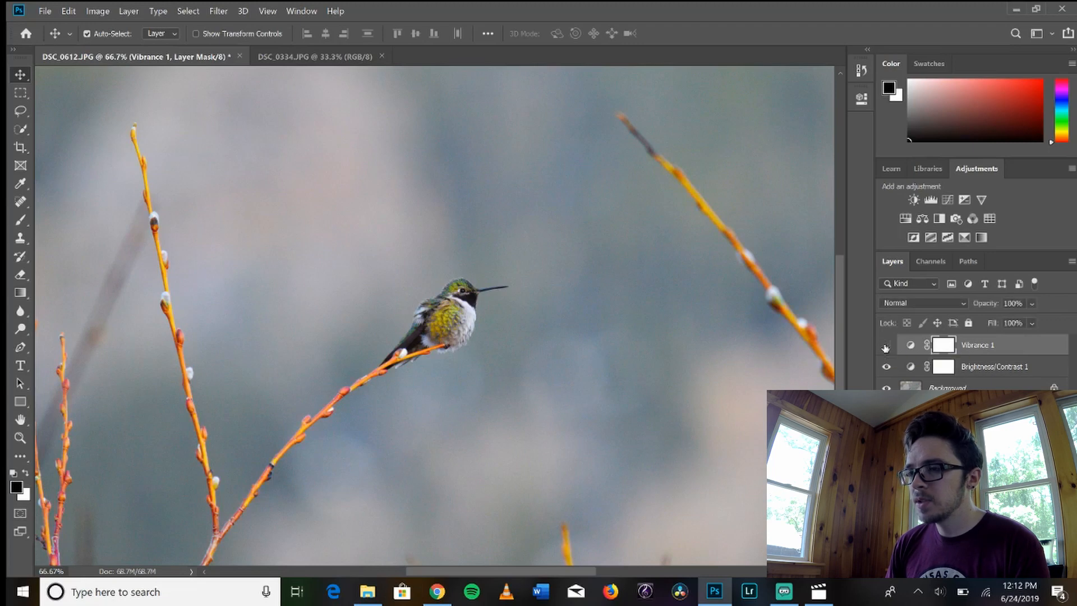
{"action": "left_click", "coordinate": [886, 346]}
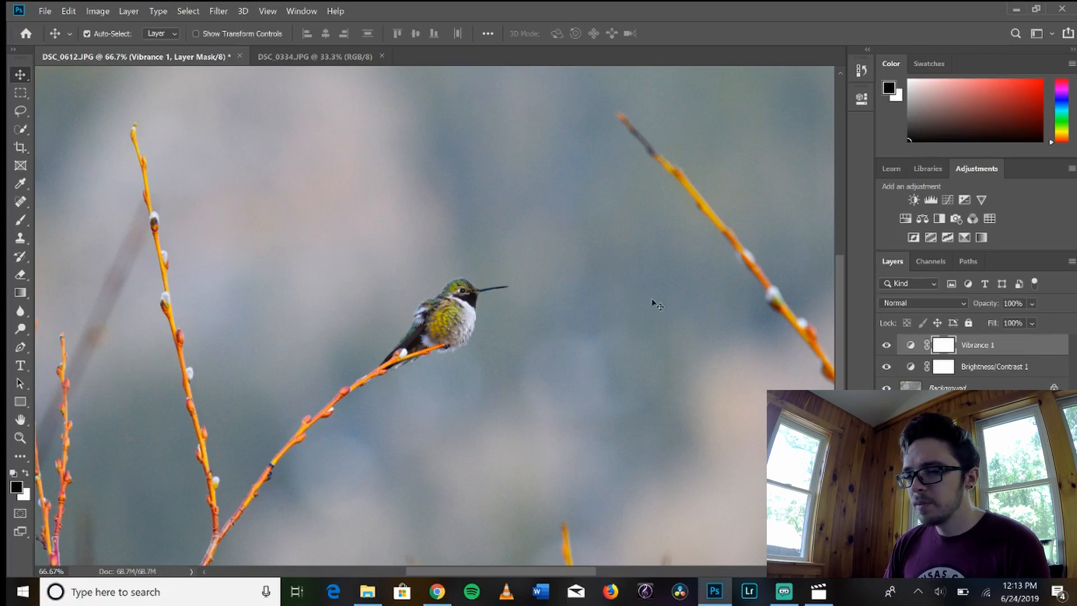
{"action": "key", "text": "ctrl+minus"}
{"action": "key", "text": "ctrl+minus"}
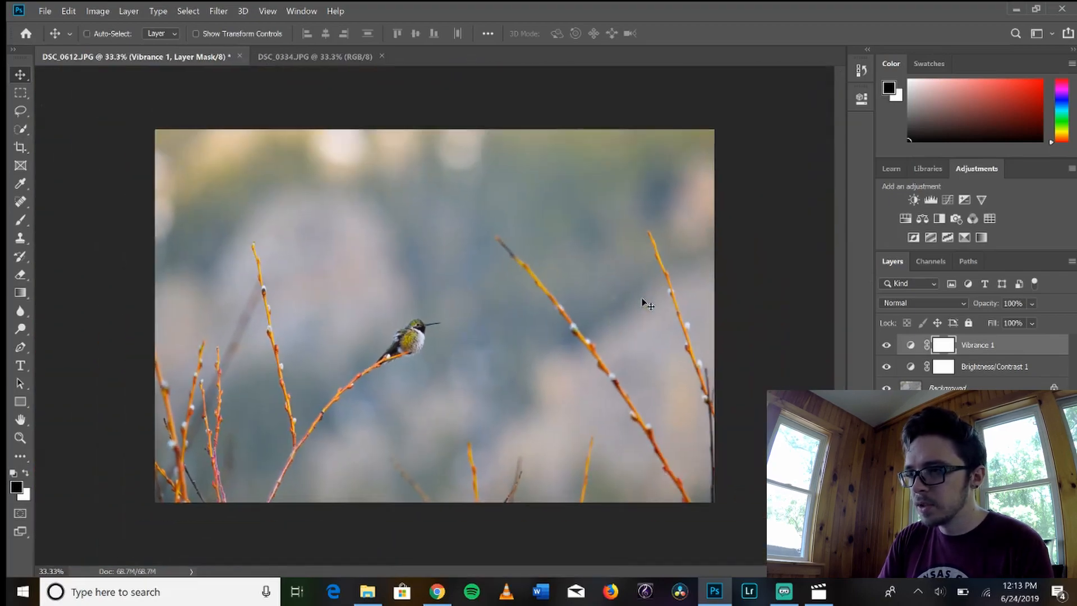
{"action": "key", "text": "ctrl+plus"}
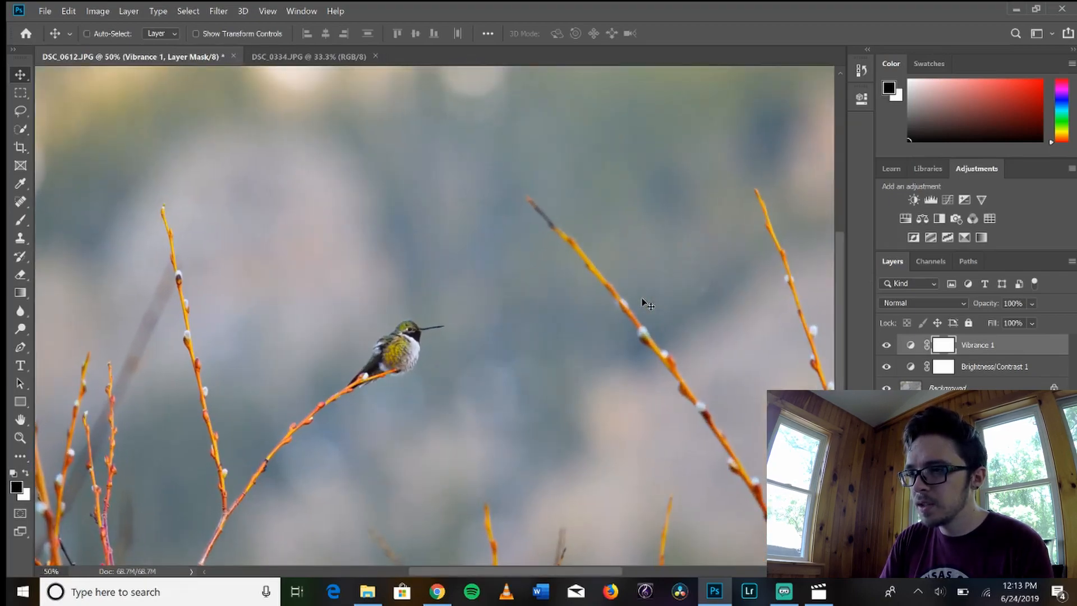
{"action": "key", "text": "ctrl+plus"}
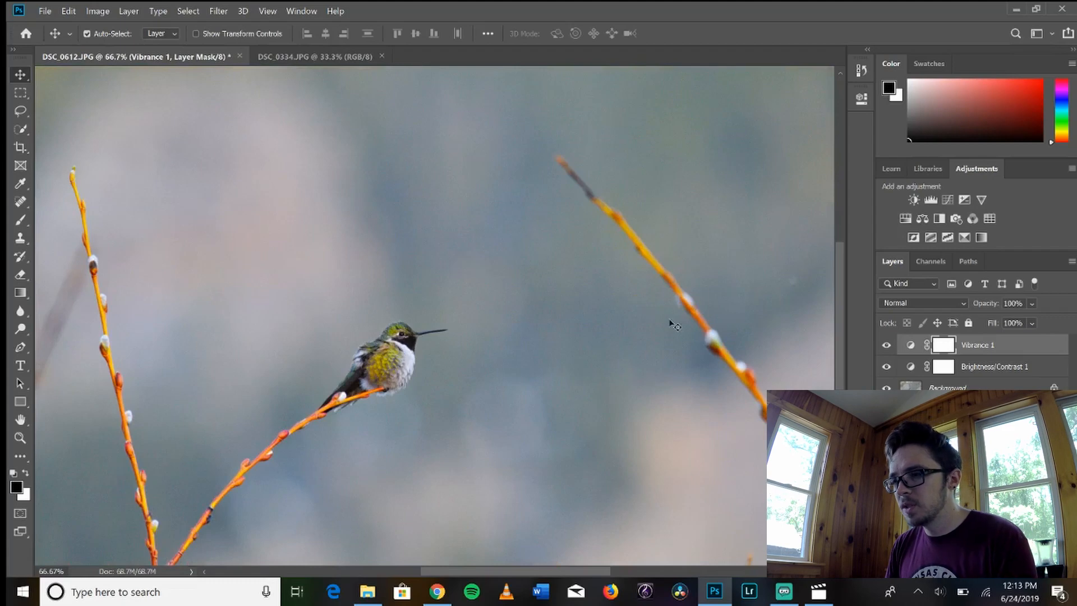
{"action": "left_click_drag", "start_coordinate": [497, 403], "coordinate": [549, 349]}
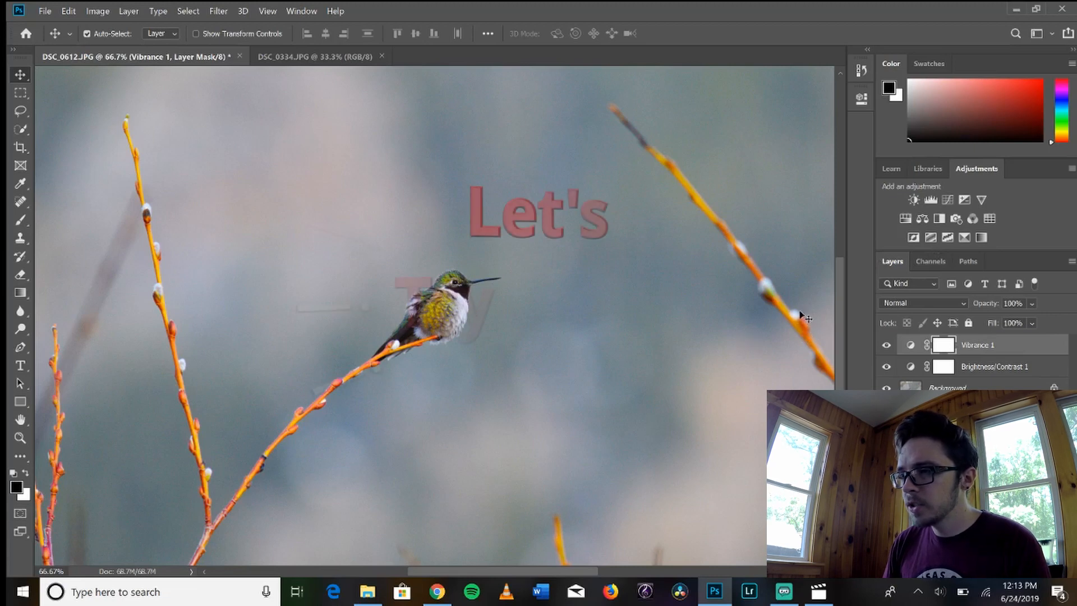
Add a Color Balance adjustment layer and, for the Shadows tone, set Cyan-Red to -1 and shift Yellow-Blue toward yellow
{"action": "left_click", "coordinate": [923, 218]}
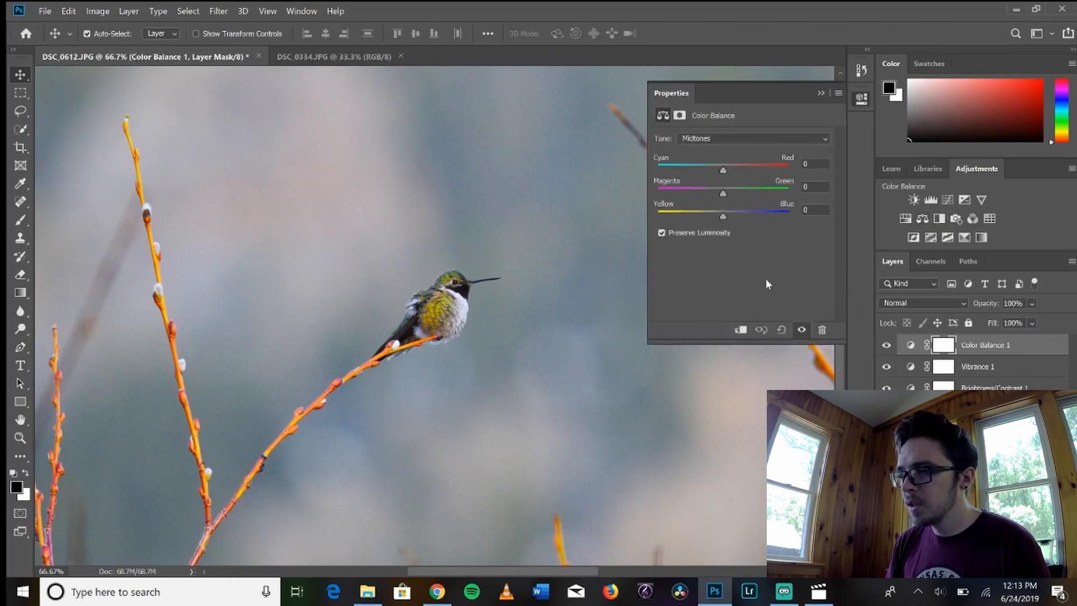
{"action": "left_click", "coordinate": [729, 140]}
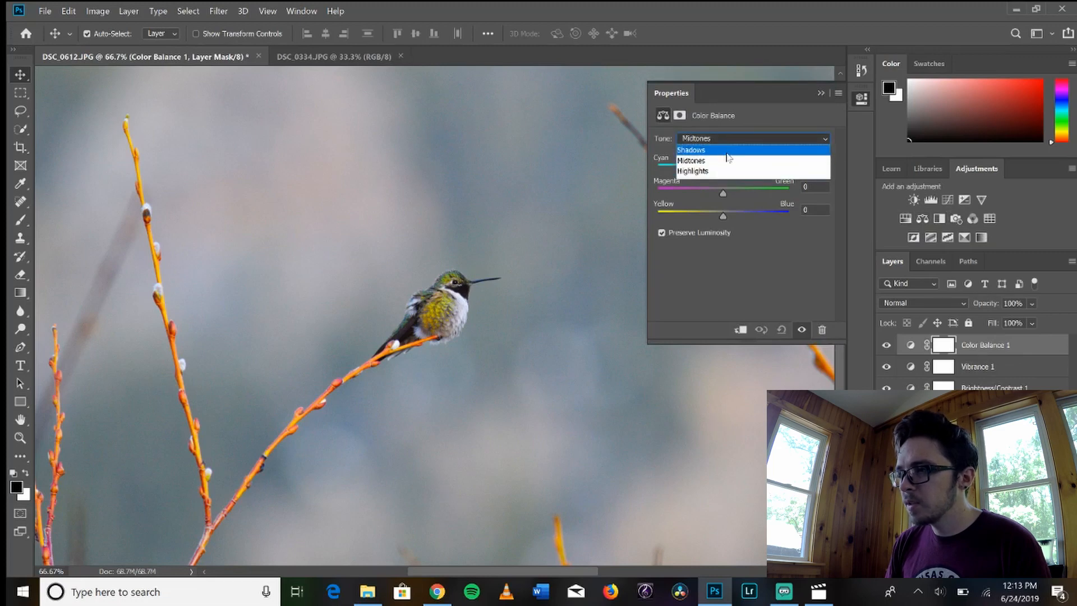
{"action": "left_click", "coordinate": [728, 148]}
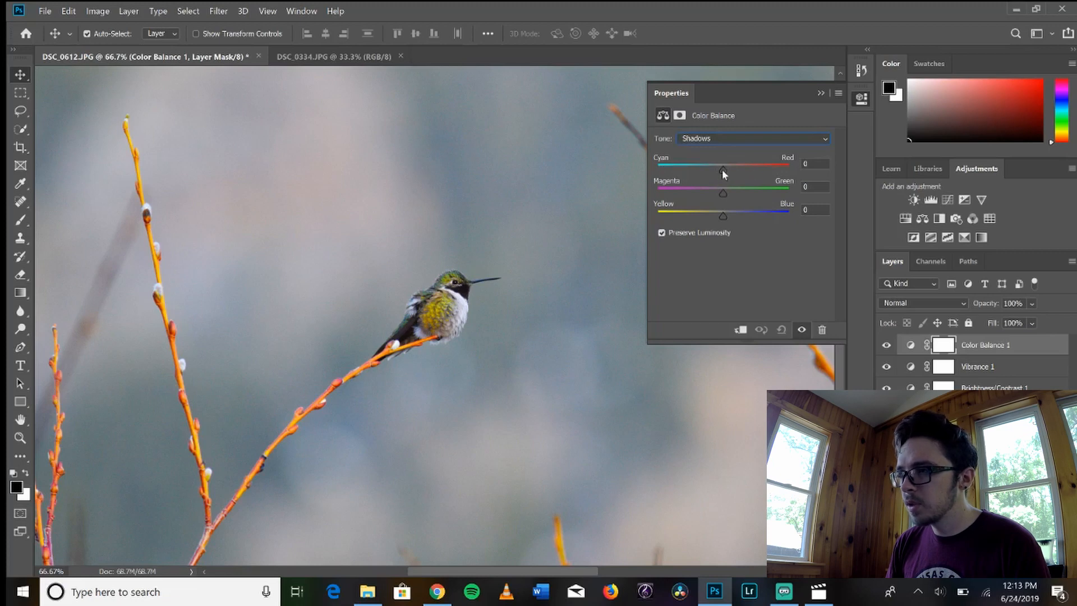
{"action": "left_click_drag", "start_coordinate": [722, 169], "coordinate": [728, 169]}
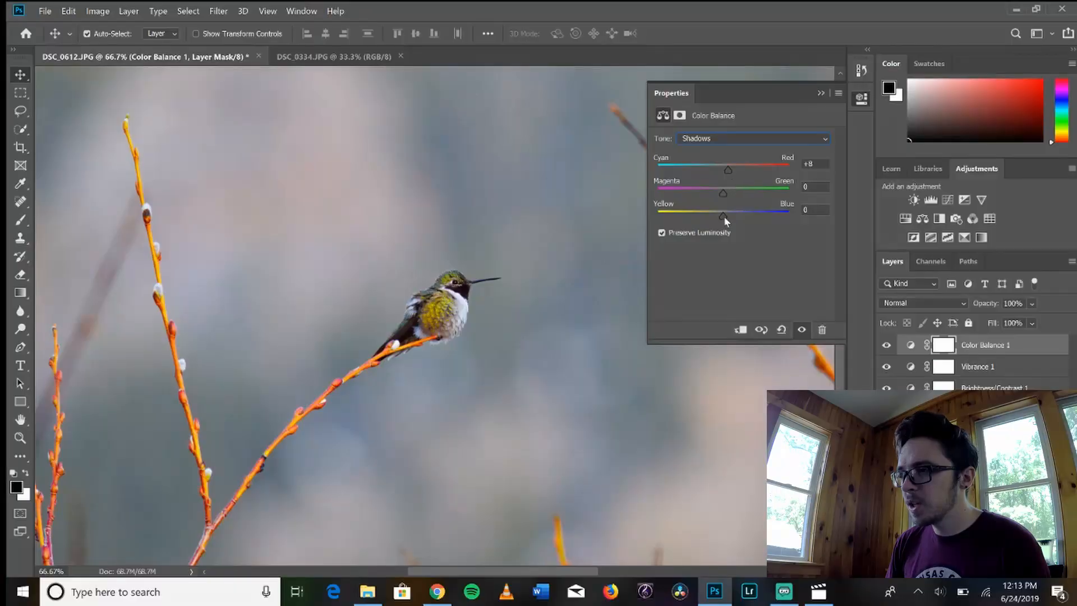
{"action": "mouse_move", "coordinate": [724, 217]}
{"action": "left_mouse_down"}
{"action": "mouse_move", "coordinate": [703, 216]}
{"action": "mouse_move", "coordinate": [715, 218]}
{"action": "left_mouse_up"}
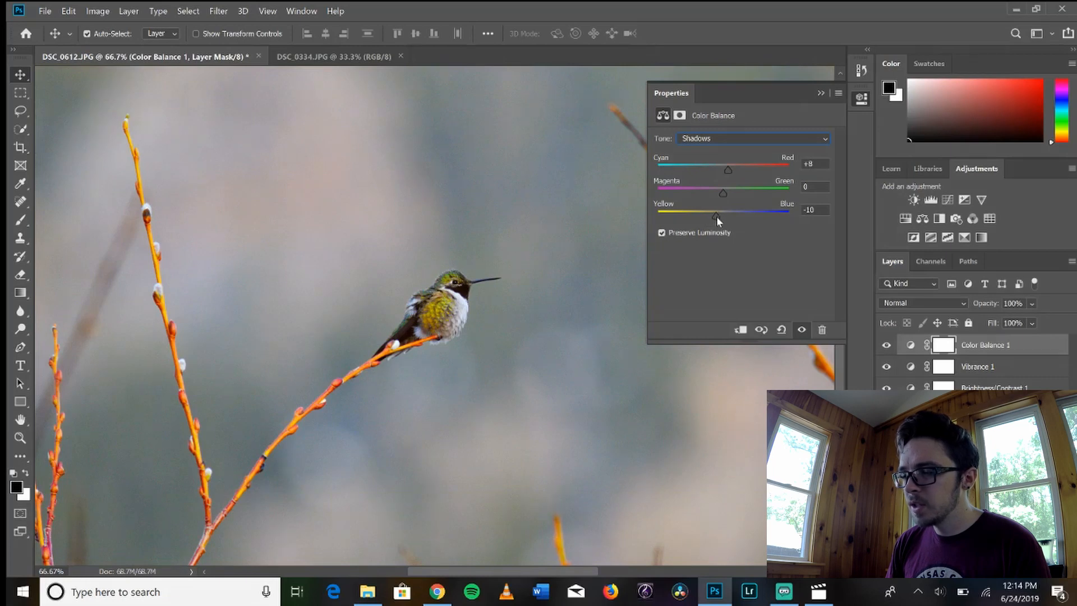
{"action": "left_click_drag", "start_coordinate": [725, 169], "coordinate": [723, 170]}
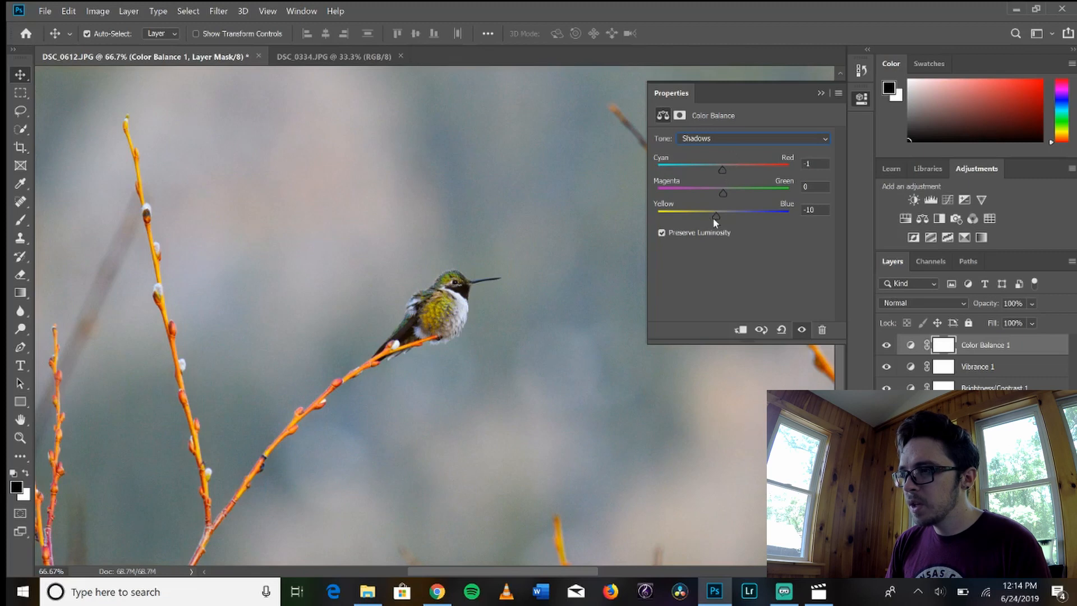
{"action": "left_click_drag", "start_coordinate": [713, 217], "coordinate": [708, 217]}
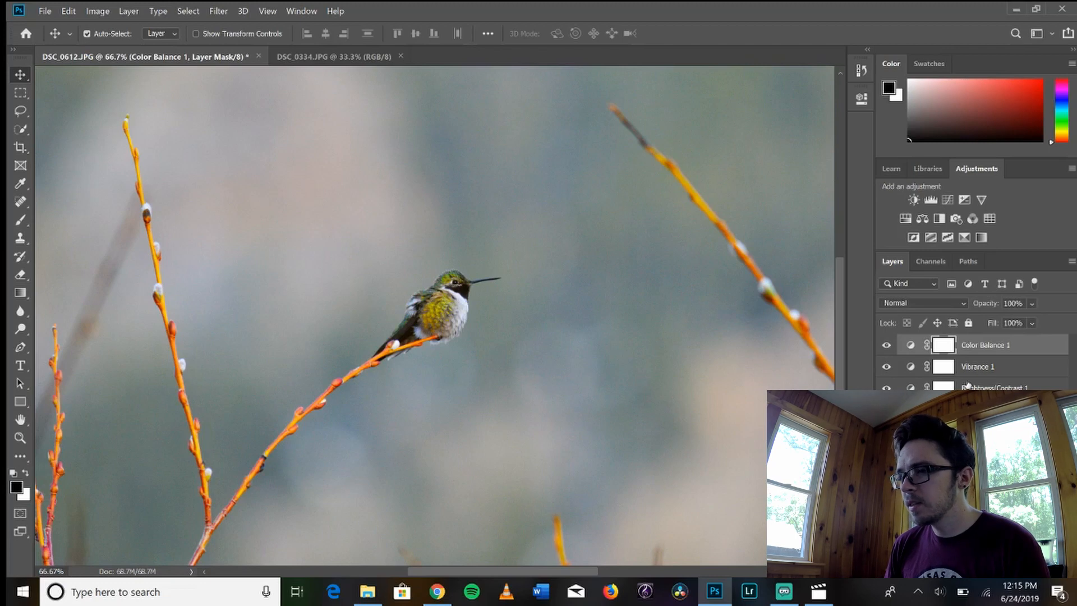
Compare the photo with and without the Color Balance adjustment, checking the whole image and the area around the bird
{"action": "left_click", "coordinate": [886, 345]}
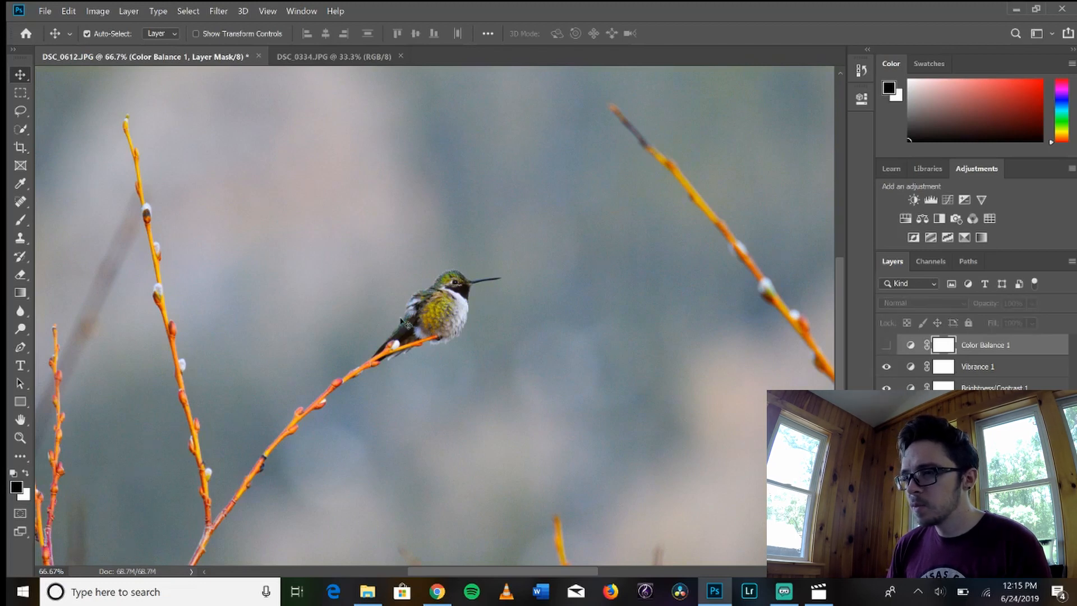
{"action": "left_click", "coordinate": [889, 345]}
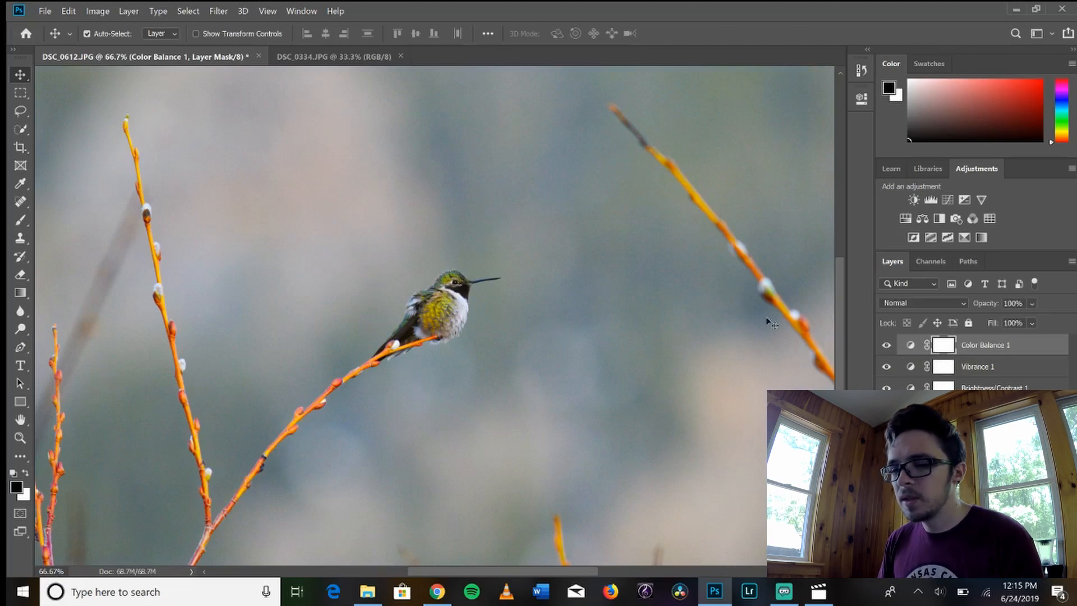
{"action": "key", "text": "ctrl+minus"}
{"action": "key", "text": "ctrl+minus"}
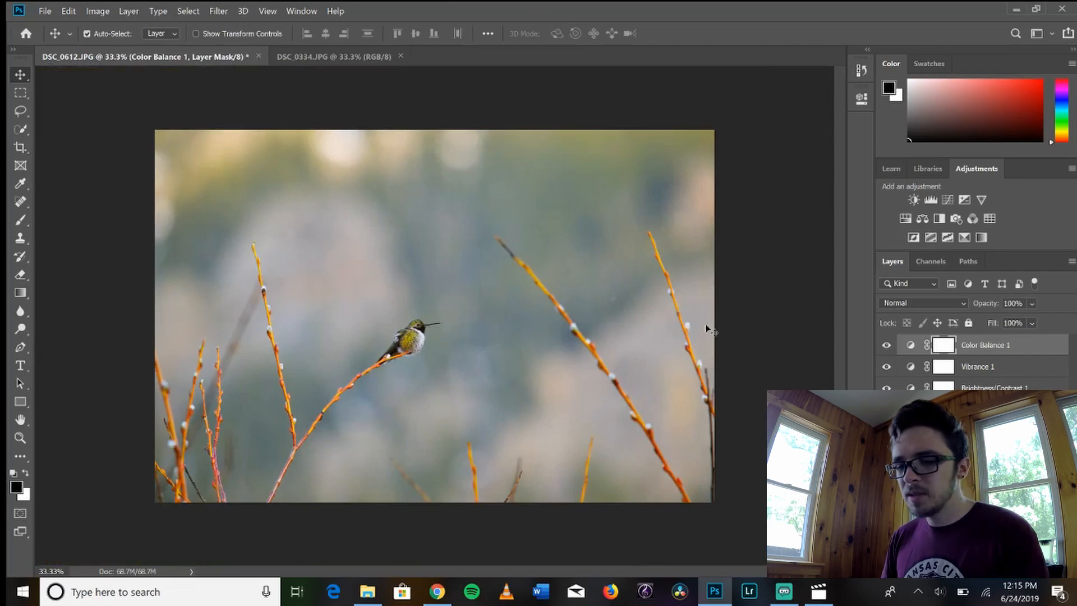
{"action": "key", "text": "ctrl+z"}
{"action": "key", "text": "ctrl+plus"}
{"action": "key", "text": "ctrl+plus"}
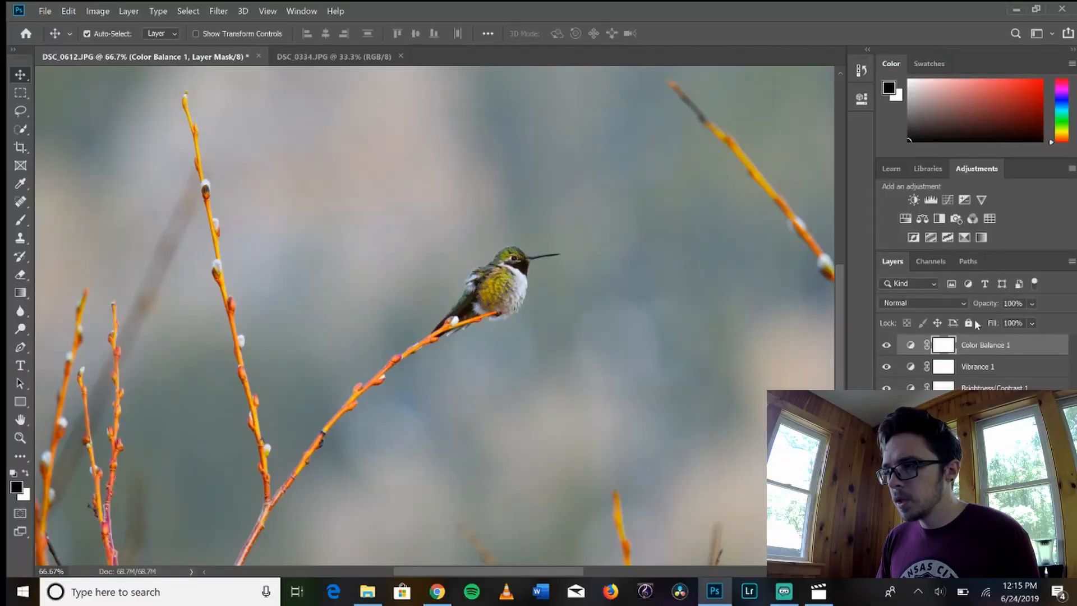
Add a Curves adjustment layer and pull the shadow part of the RGB curve slightly down to darken the photo
{"action": "left_click", "coordinate": [952, 201]}
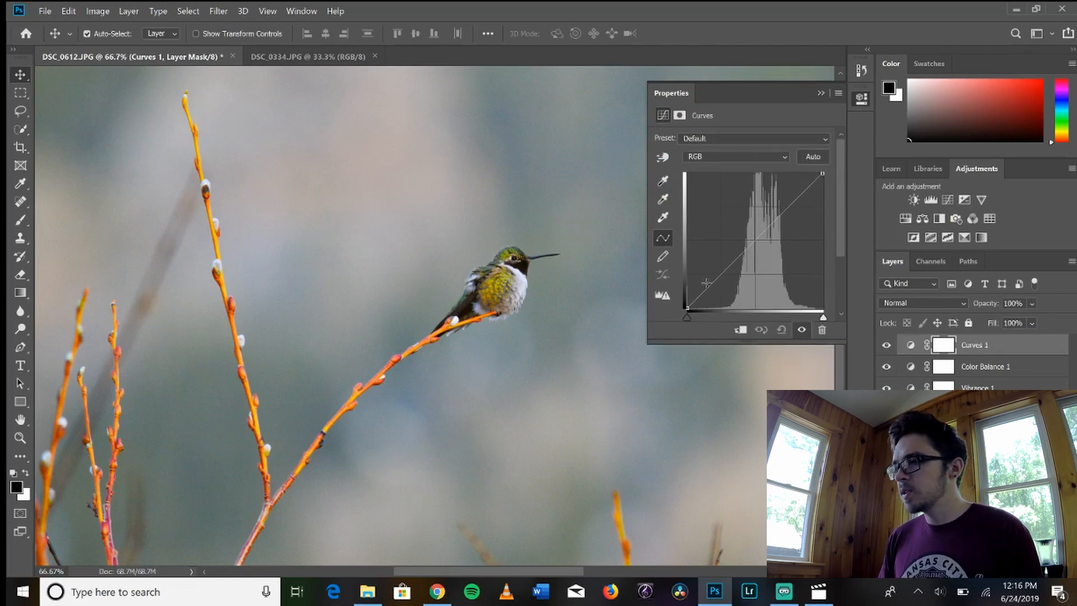
{"action": "left_click_drag", "start_coordinate": [722, 273], "coordinate": [726, 276]}
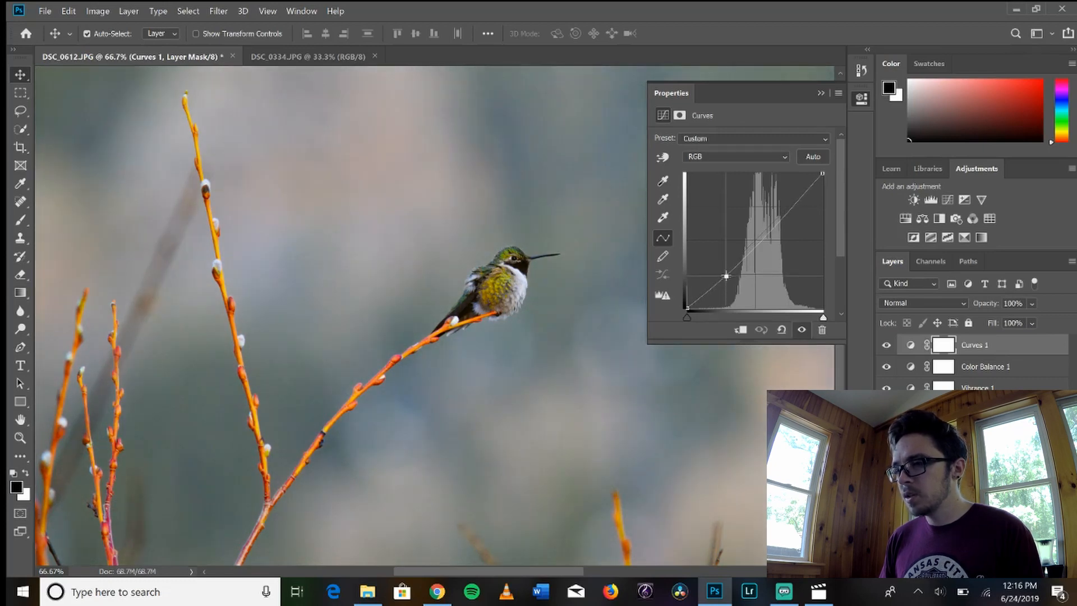
{"action": "left_click_drag", "start_coordinate": [726, 276], "coordinate": [727, 278]}
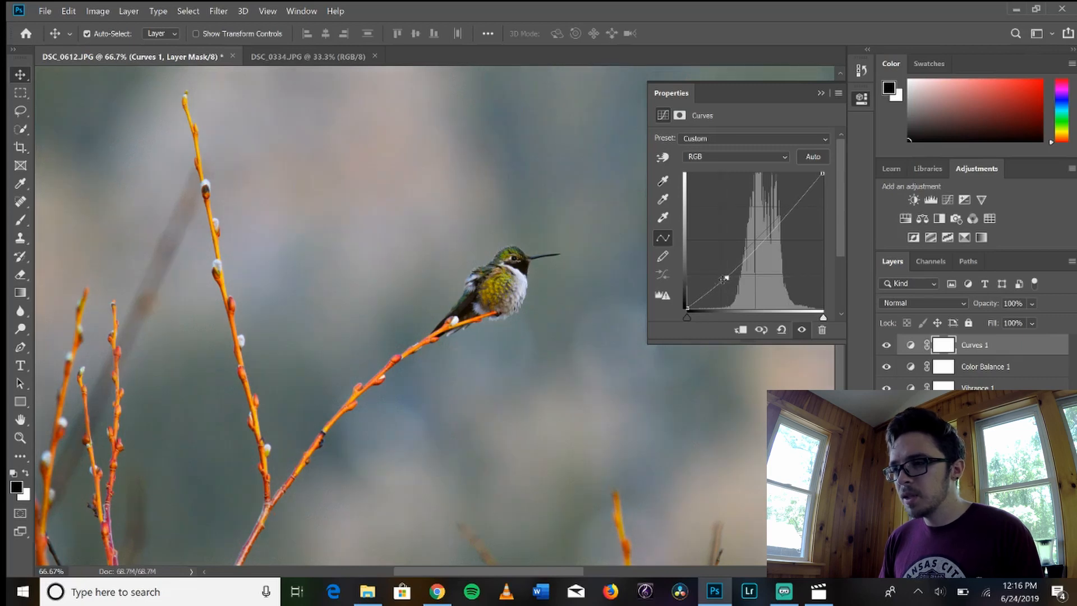
{"action": "left_click", "coordinate": [623, 303]}
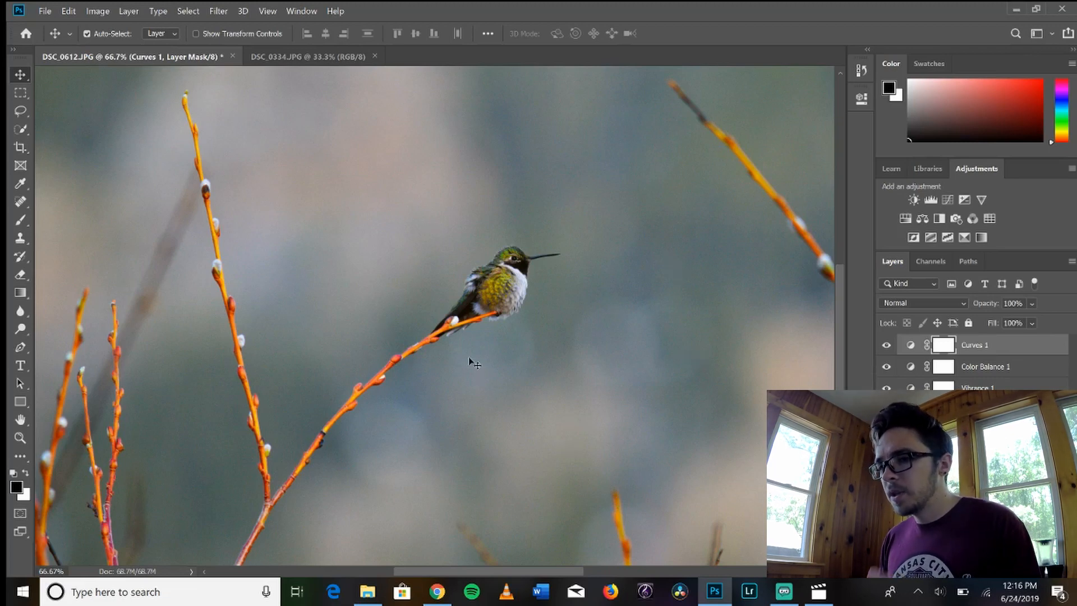
Mask the Curves effect off the bird with one black dab of a size 600 brush at 100% flow and 100% hardness
{"action": "key", "text": "b"}
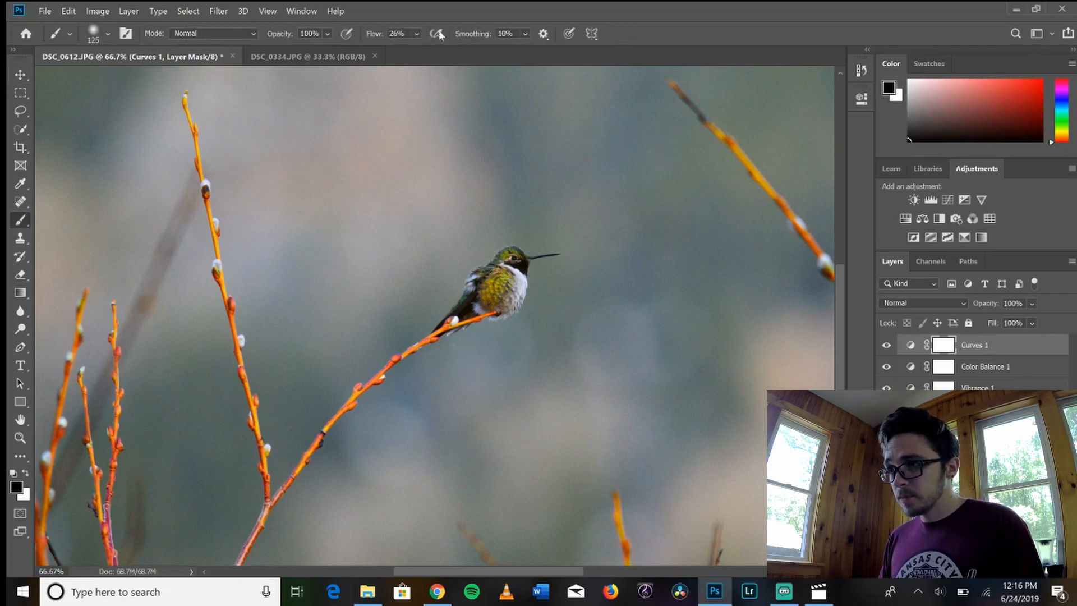
{"action": "left_click", "coordinate": [416, 33]}
{"action": "left_click_drag", "start_coordinate": [431, 49], "coordinate": [523, 70]}
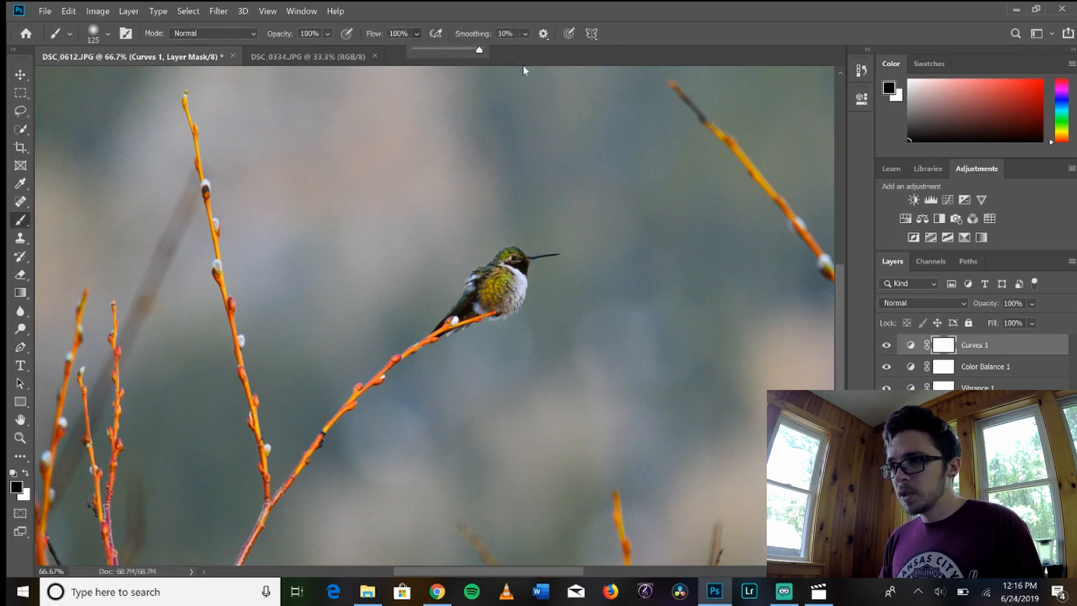
{"action": "left_click", "coordinate": [108, 33]}
{"action": "left_click_drag", "start_coordinate": [88, 109], "coordinate": [194, 106]}
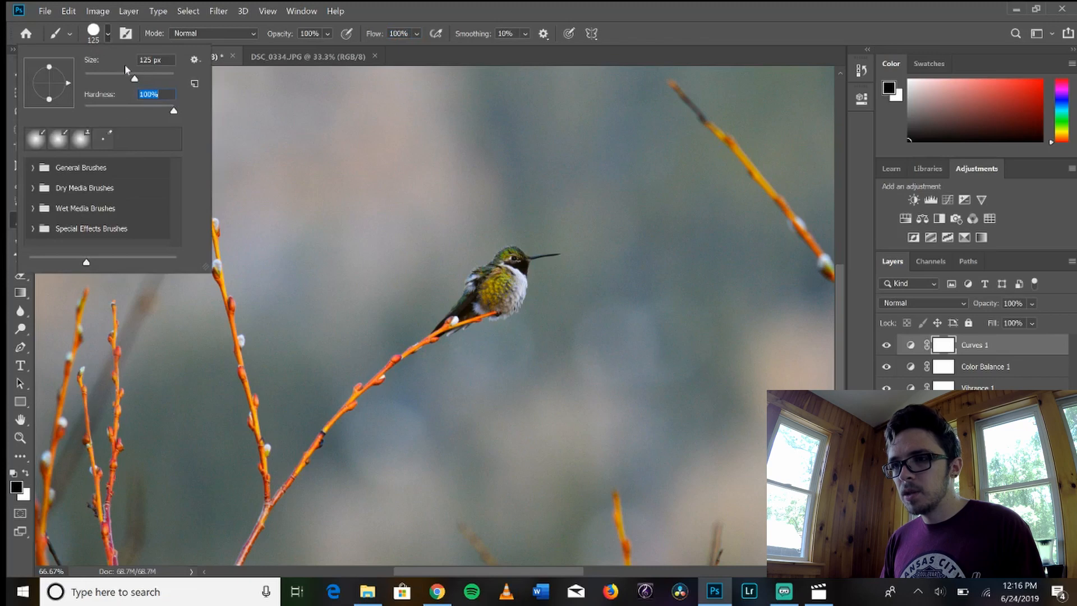
{"action": "left_click", "coordinate": [258, 157]}
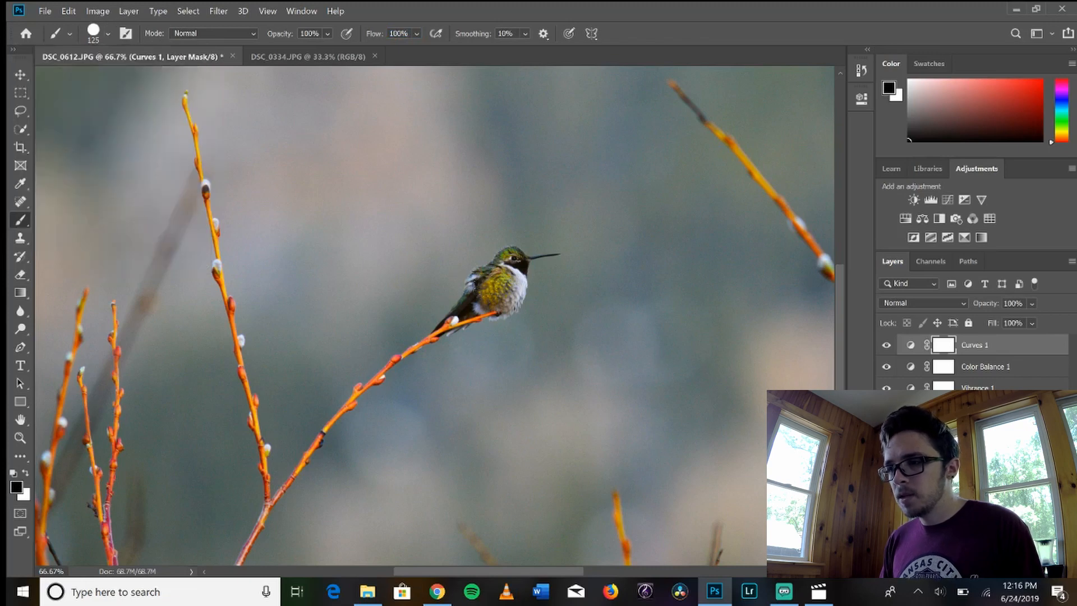
{"action": "key", "text": "bracketright"}
{"action": "key", "text": "bracketright"}
{"action": "key", "text": "bracketright"}
{"action": "key", "text": "bracketright"}
{"action": "key", "text": "bracketright"}
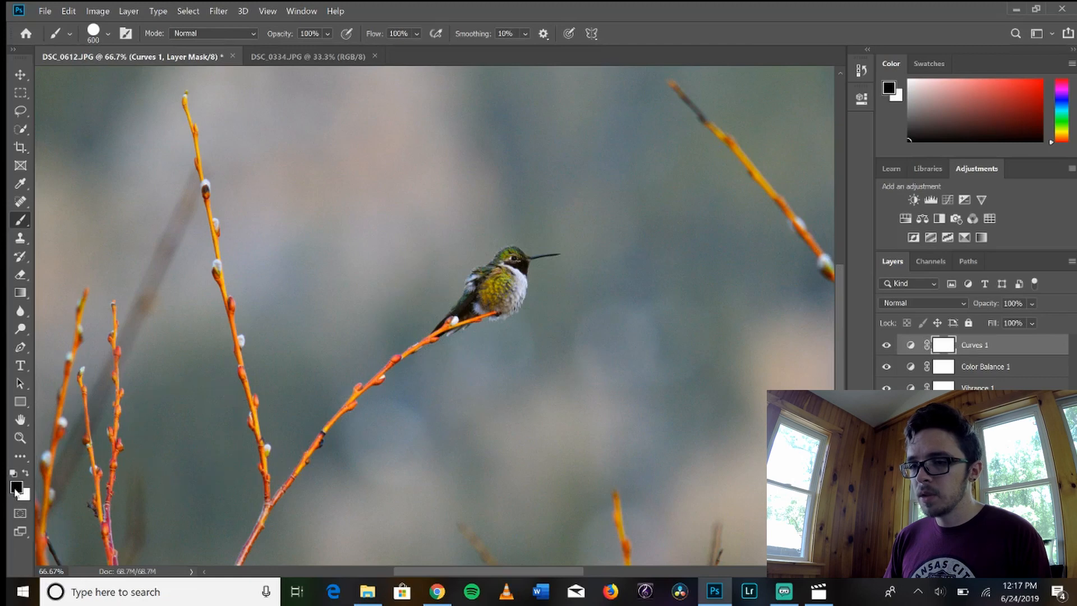
{"action": "left_click", "coordinate": [496, 288]}
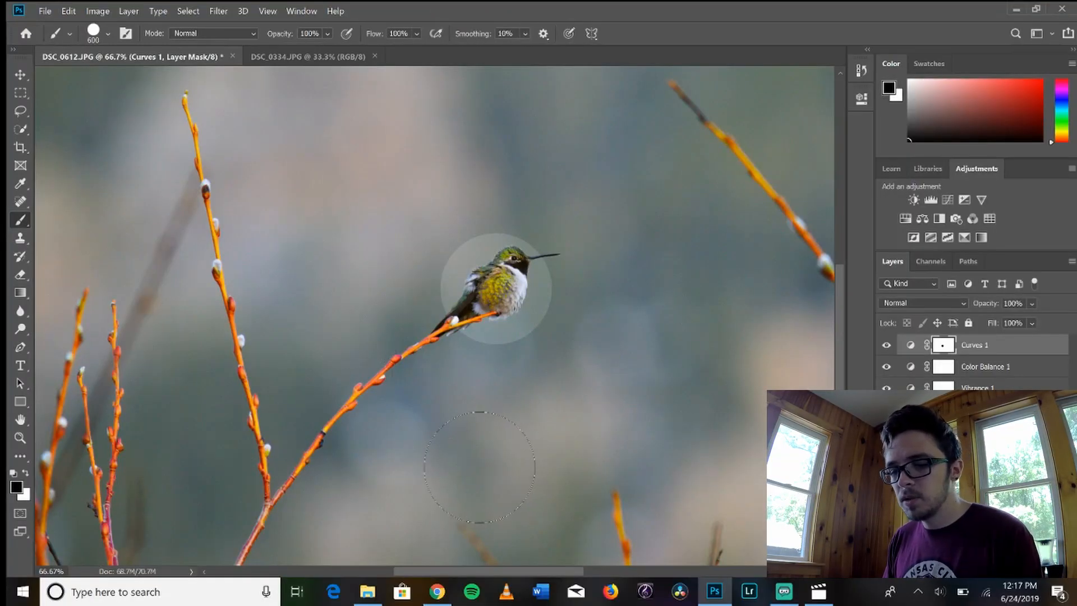
Warp the masked circle on the Curves layer mask into an oval that surrounds the bird from beak to tail, and commit it
{"action": "left_click", "coordinate": [66, 12]}
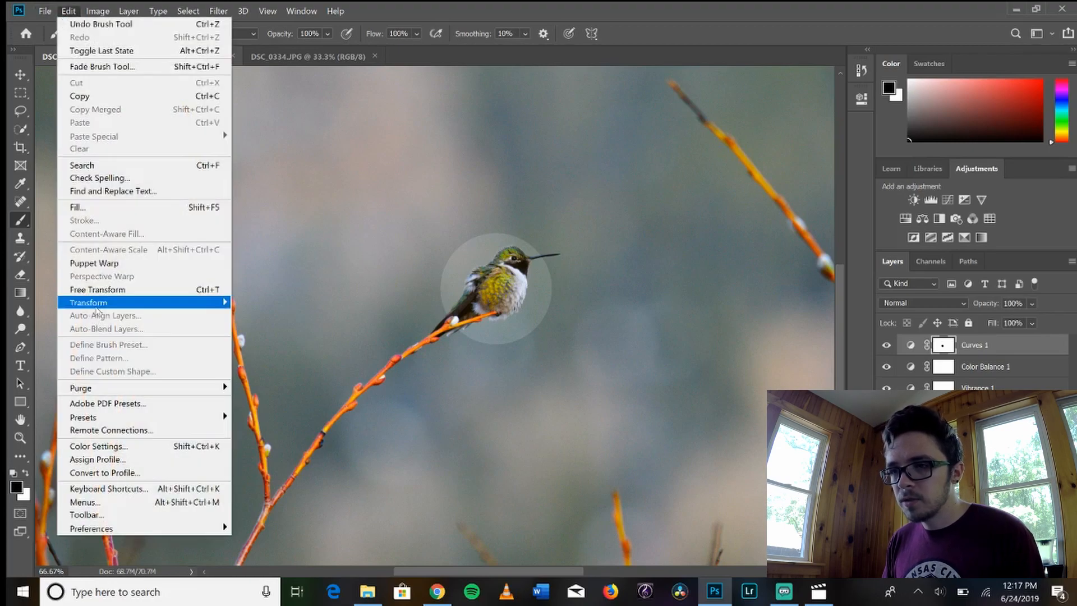
{"action": "mouse_move", "coordinate": [97, 306]}
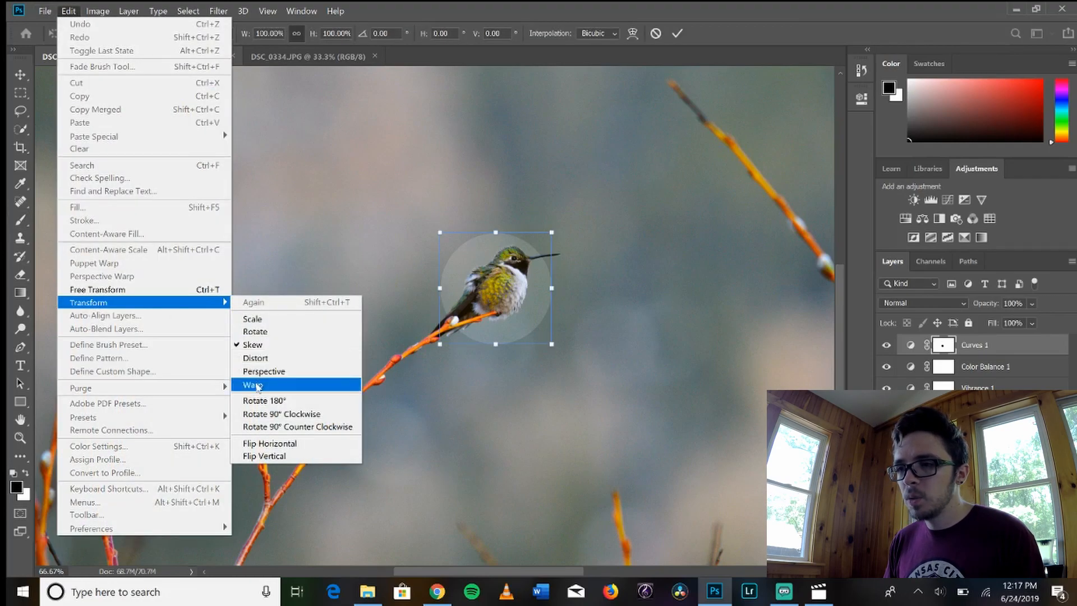
{"action": "left_click", "coordinate": [255, 385]}
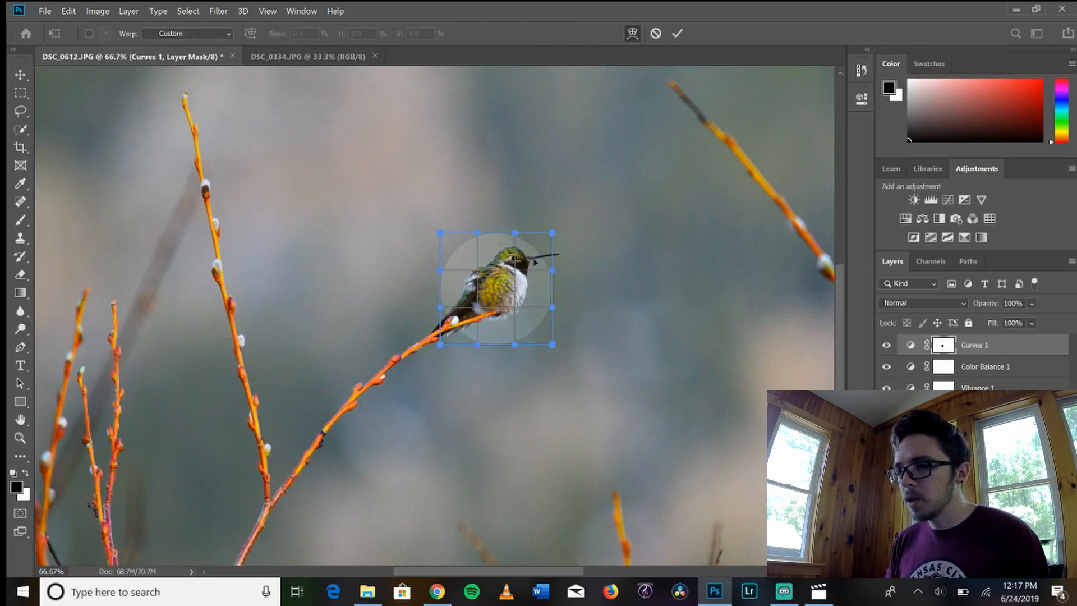
{"action": "left_click_drag", "start_coordinate": [537, 261], "coordinate": [564, 254]}
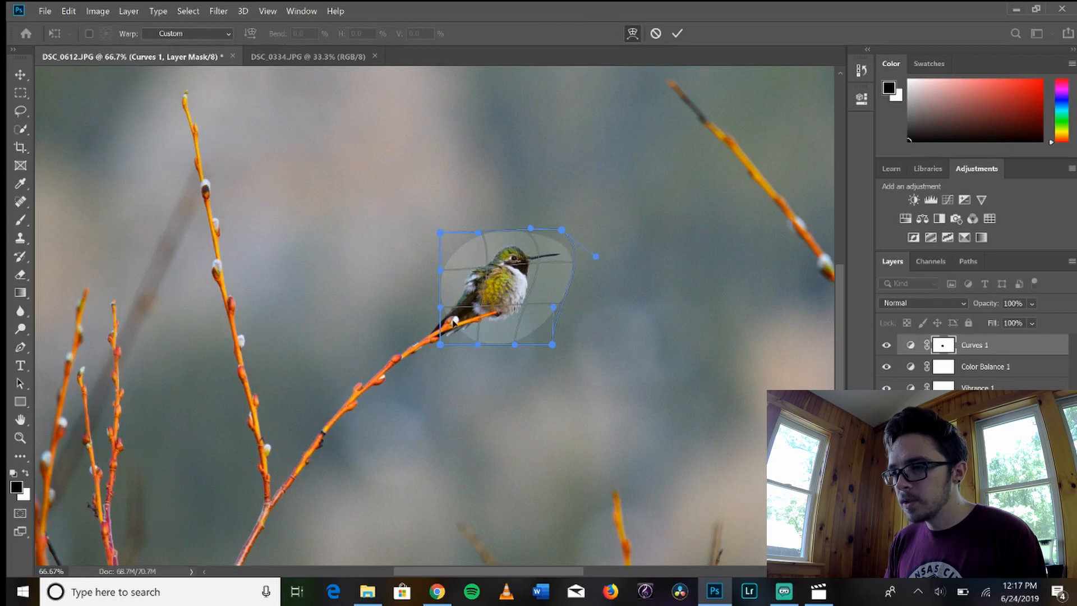
{"action": "left_click_drag", "start_coordinate": [454, 320], "coordinate": [427, 343]}
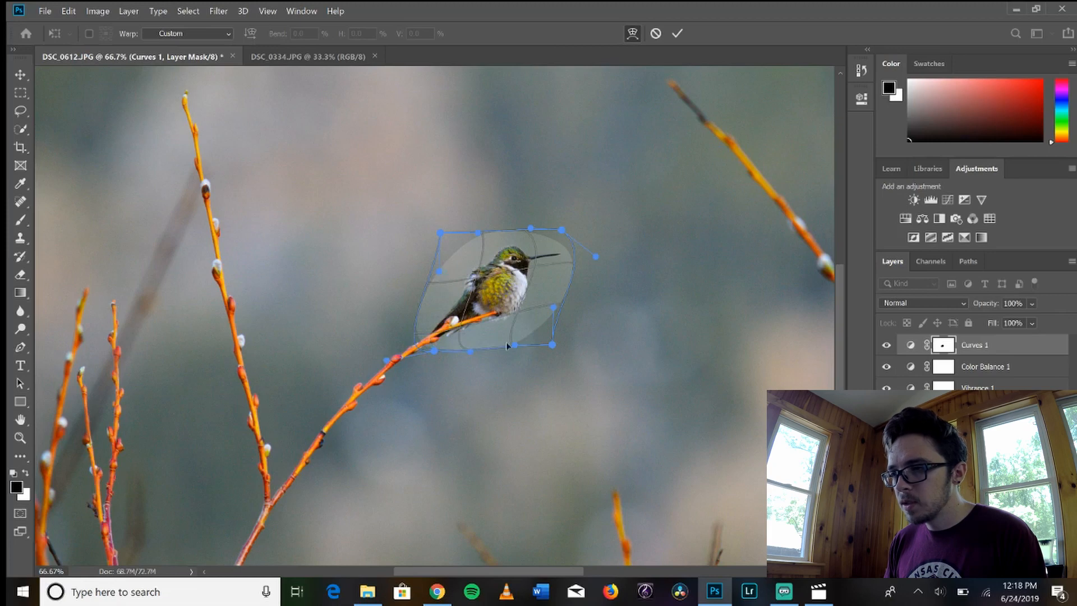
{"action": "left_click_drag", "start_coordinate": [519, 338], "coordinate": [514, 331]}
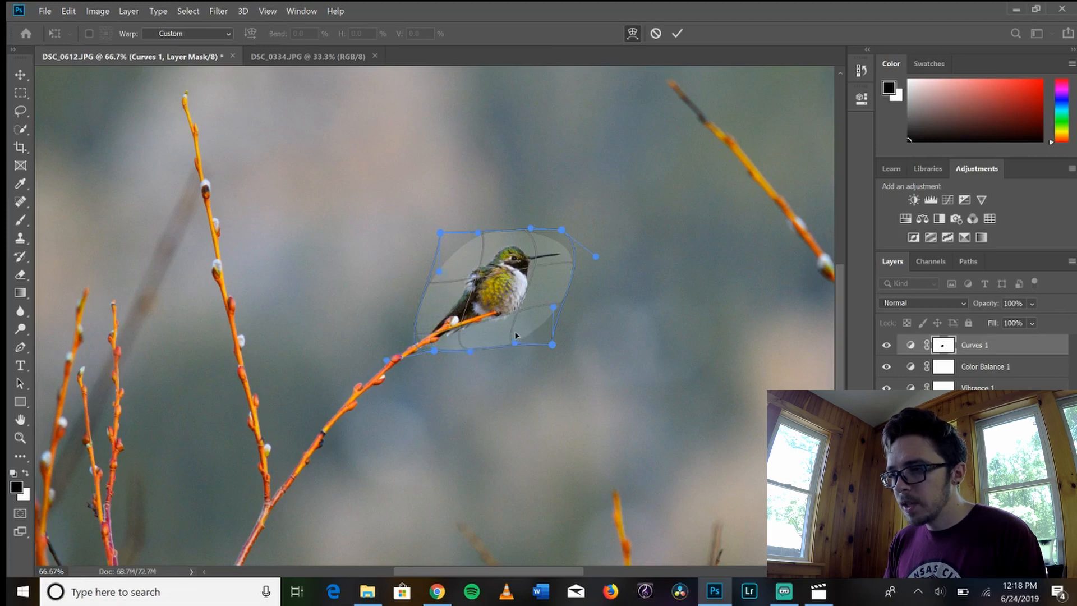
{"action": "left_click_drag", "start_coordinate": [555, 294], "coordinate": [550, 293]}
{"action": "left_click_drag", "start_coordinate": [565, 255], "coordinate": [569, 251]}
{"action": "left_click_drag", "start_coordinate": [464, 257], "coordinate": [464, 260]}
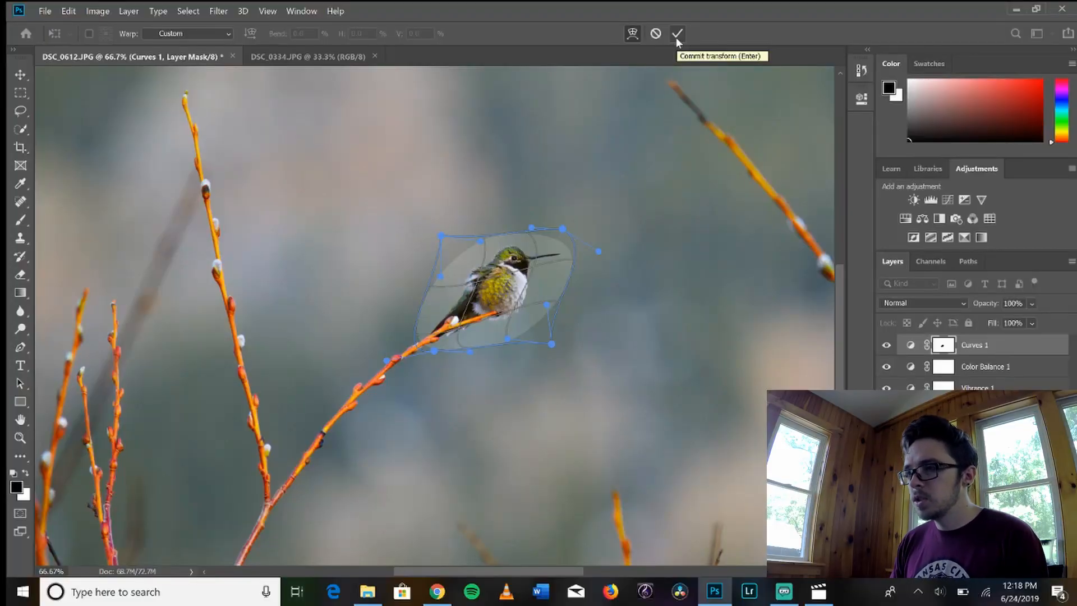
{"action": "left_click", "coordinate": [676, 36]}
{"action": "key", "text": "b"}
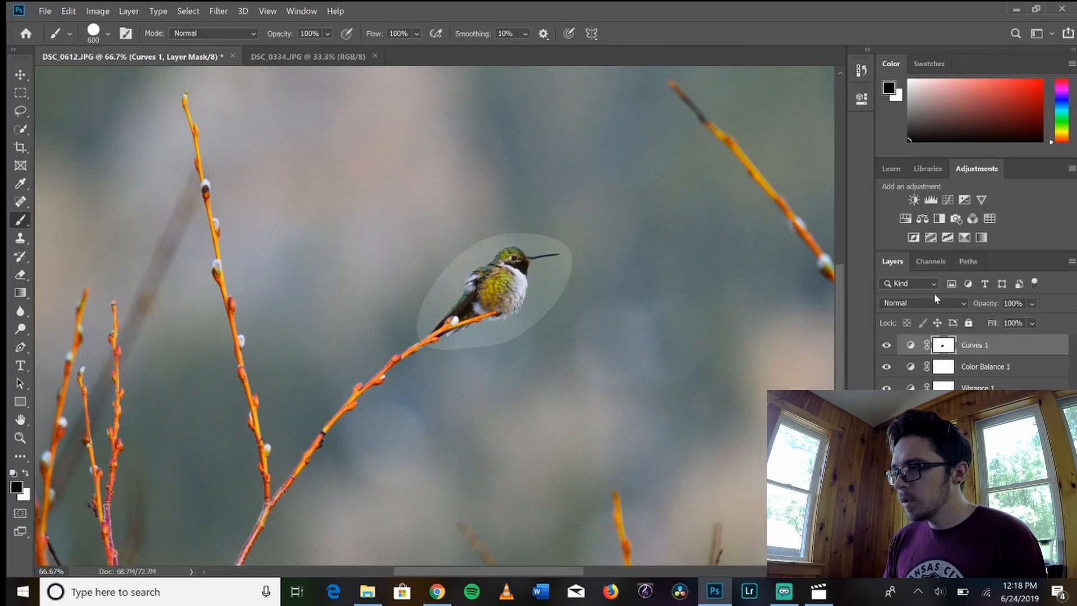
Feather the Curves layer mask by 59.3 px to soften its edge around the bird
{"action": "left_click", "coordinate": [861, 99]}
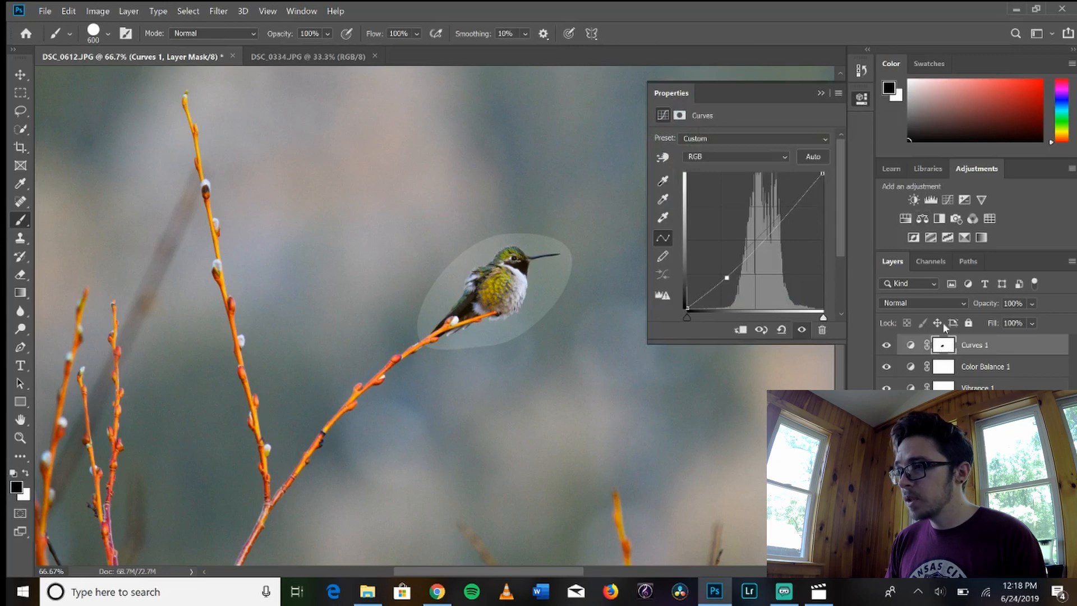
{"action": "left_click", "coordinate": [680, 115]}
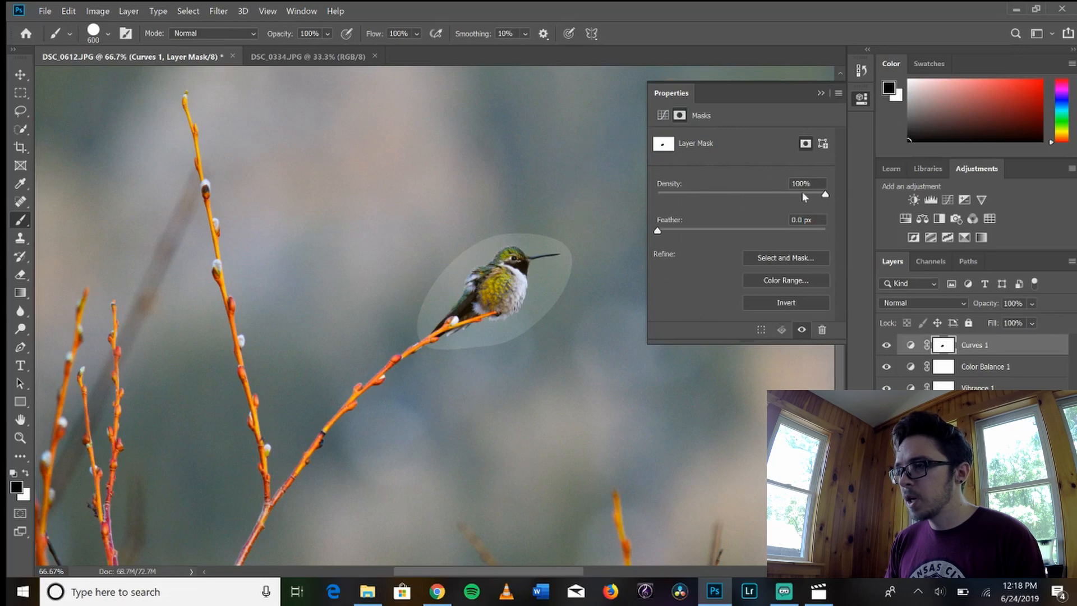
{"action": "left_click_drag", "start_coordinate": [658, 232], "coordinate": [729, 243]}
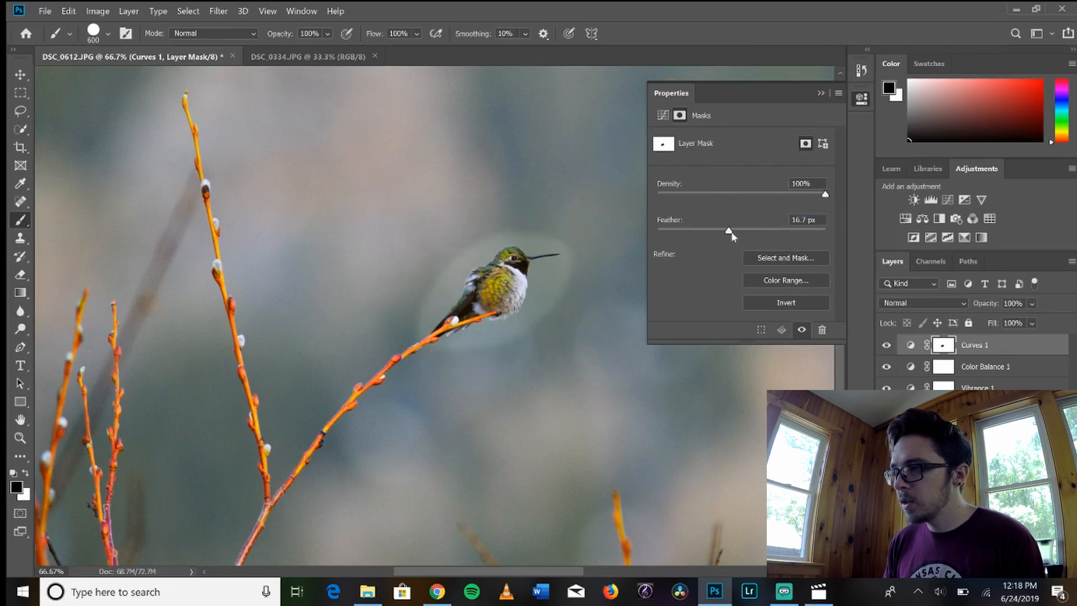
{"action": "left_click_drag", "start_coordinate": [730, 230], "coordinate": [753, 231]}
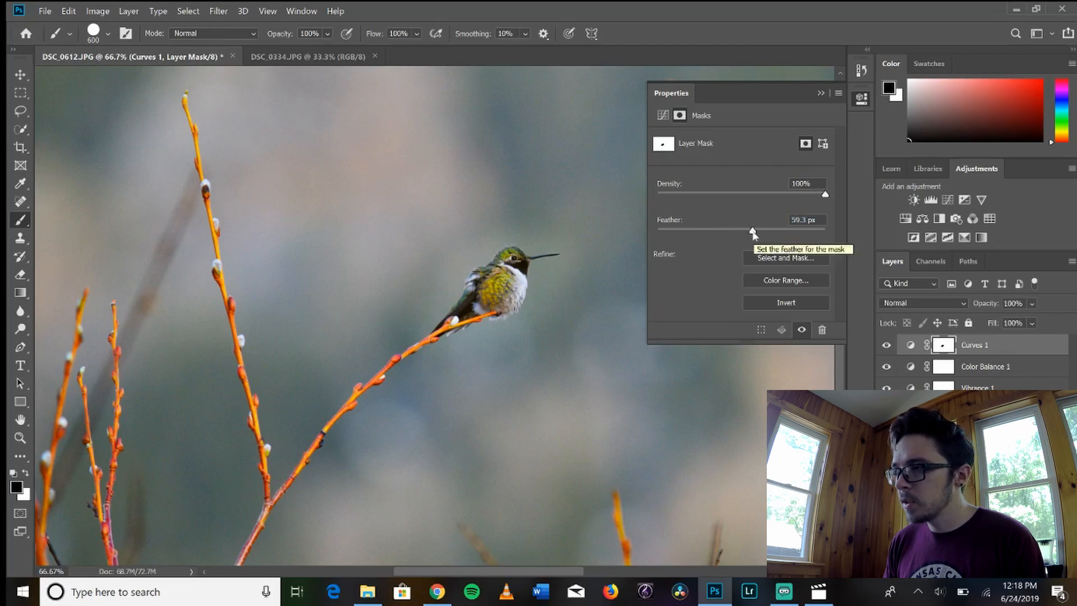
{"action": "left_click_drag", "start_coordinate": [753, 235], "coordinate": [753, 235]}
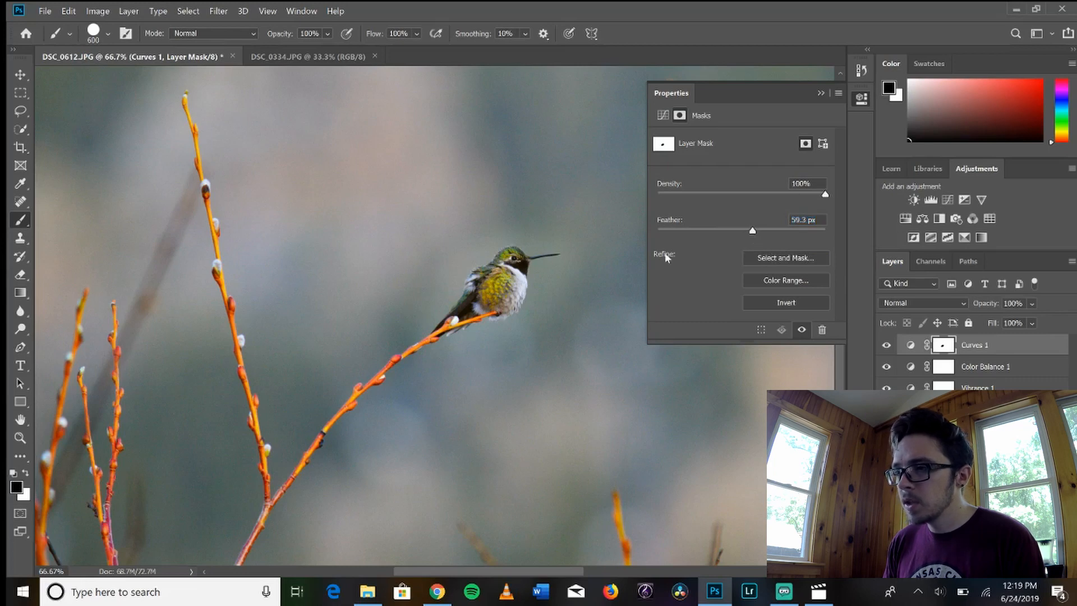
{"action": "left_click", "coordinate": [820, 92]}
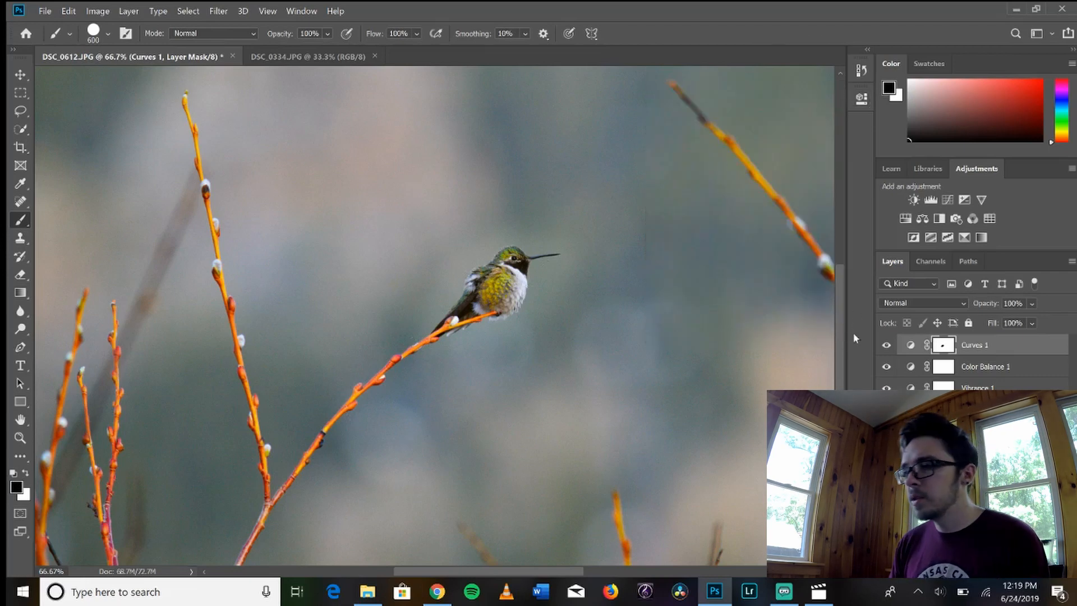
Compare the photo with and without the Curves adjustment, briefly doubling its effect with a duplicate layer that is deleted again
{"action": "left_click", "coordinate": [887, 346]}
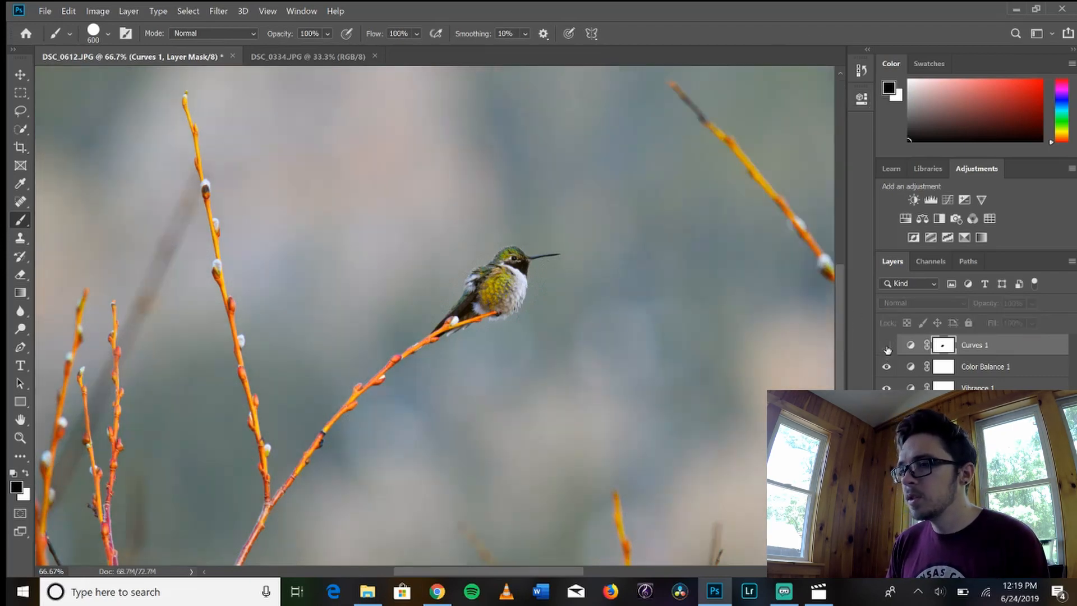
{"action": "left_click", "coordinate": [886, 345]}
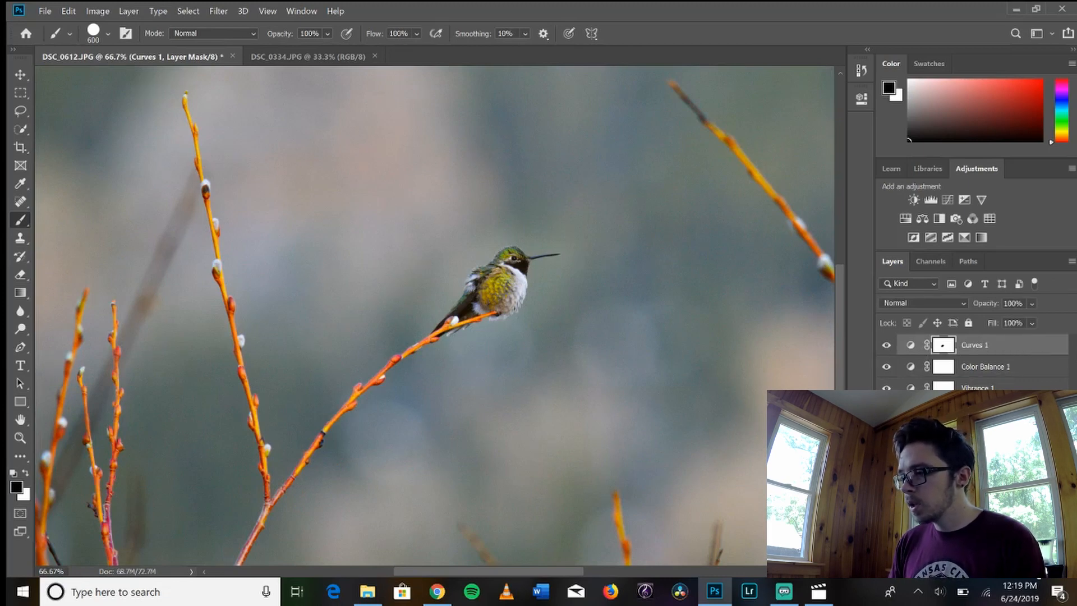
{"action": "key", "text": "ctrl+j"}
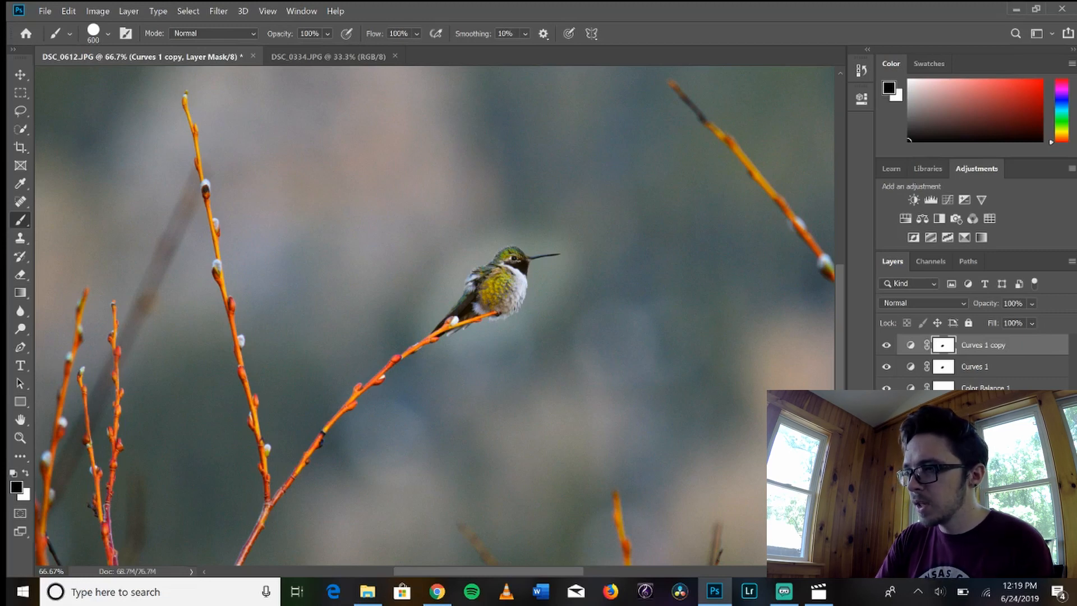
{"action": "key", "text": "Delete"}
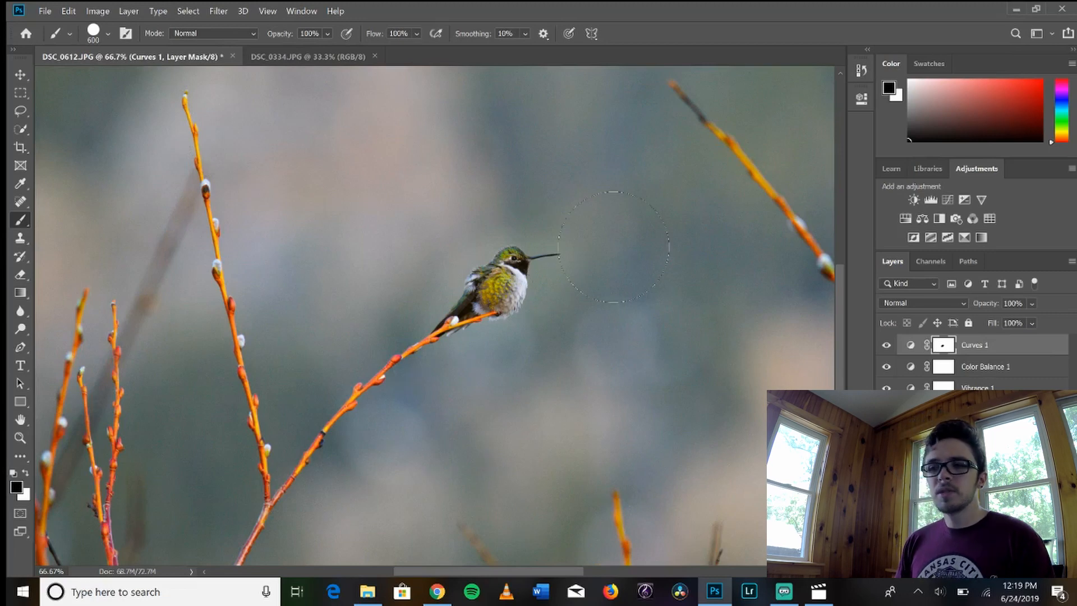
{"action": "left_click", "coordinate": [887, 348]}
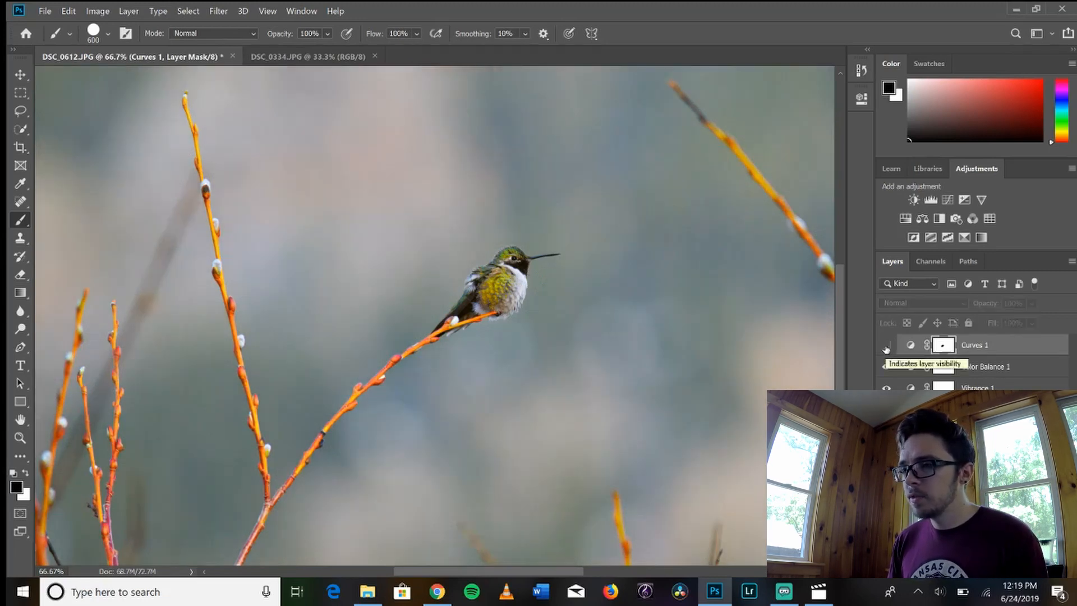
{"action": "left_click", "coordinate": [886, 348]}
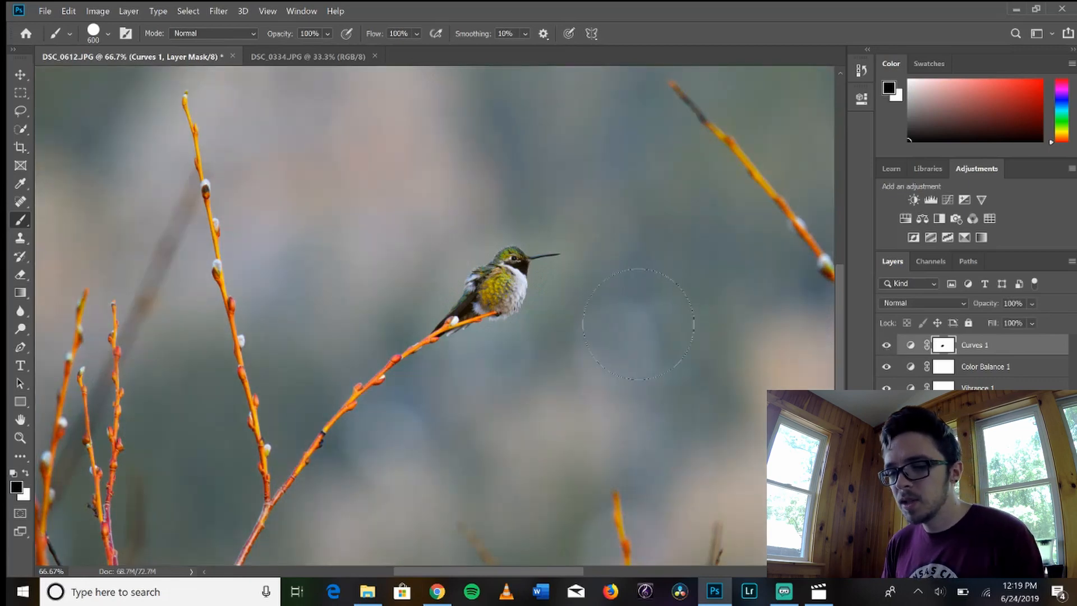
{"action": "key", "text": "ctrl+Tab"}
{"action": "key", "text": "ctrl+Tab"}
{"action": "left_click_drag", "start_coordinate": [577, 319], "coordinate": [516, 334]}
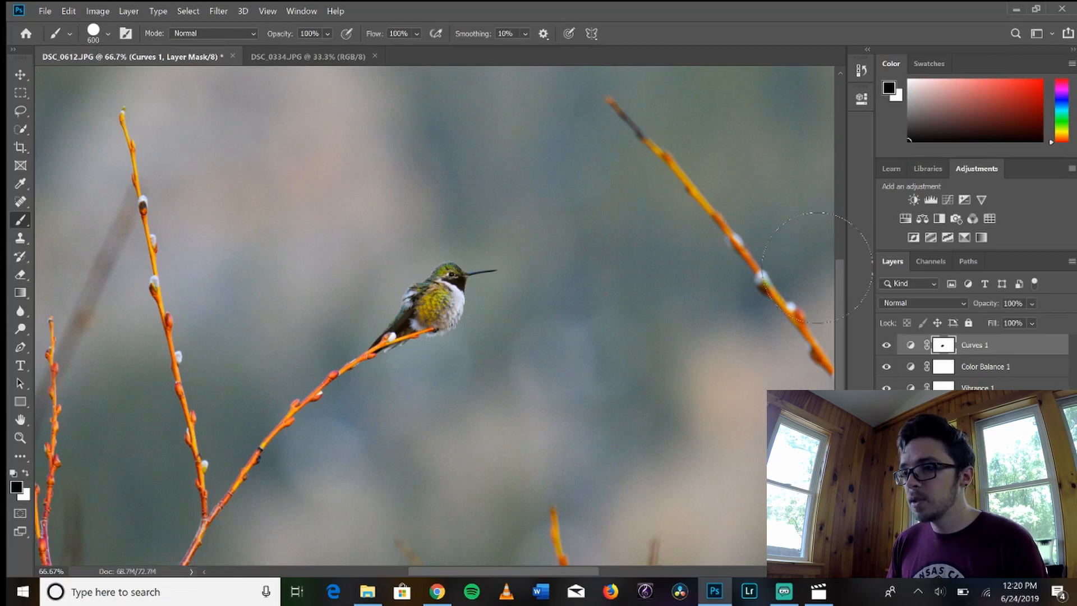
Start a crop that trims away the upper background of the hummingbird photo, and reorient the golden spiral overlay so it curls near the bird
{"action": "key", "text": "ctrl+minus"}
{"action": "key", "text": "ctrl+minus"}
{"action": "key", "text": "c"}
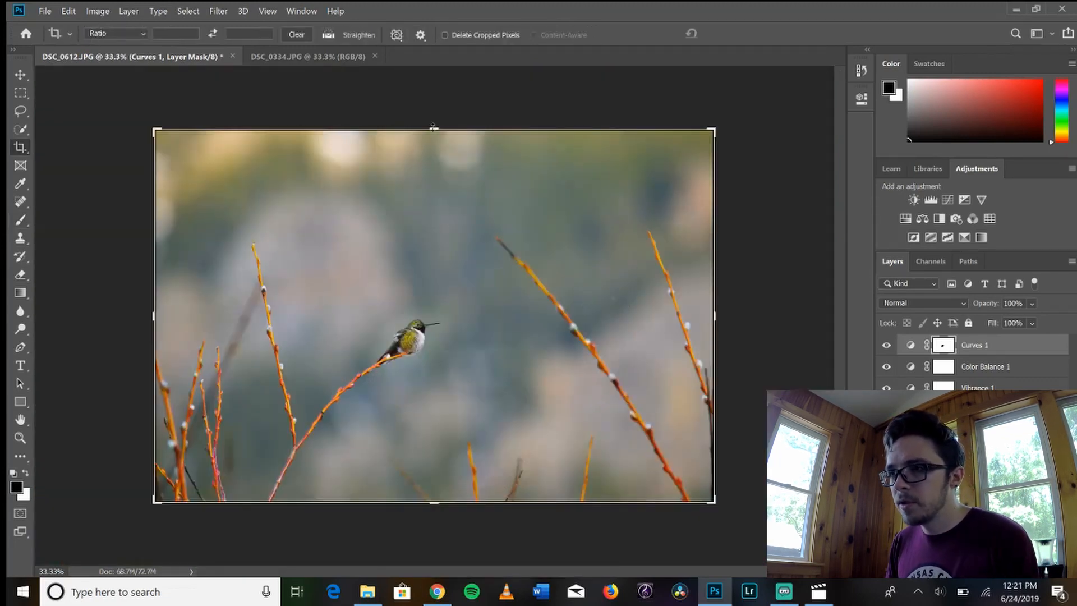
{"action": "left_click_drag", "start_coordinate": [435, 124], "coordinate": [449, 184]}
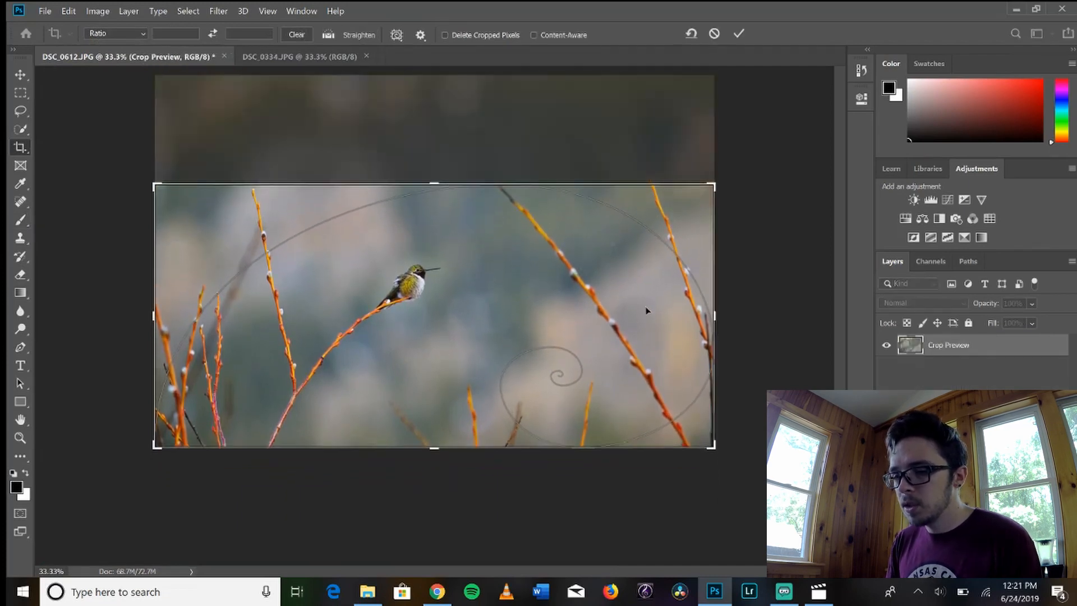
{"action": "key", "text": "shift+o"}
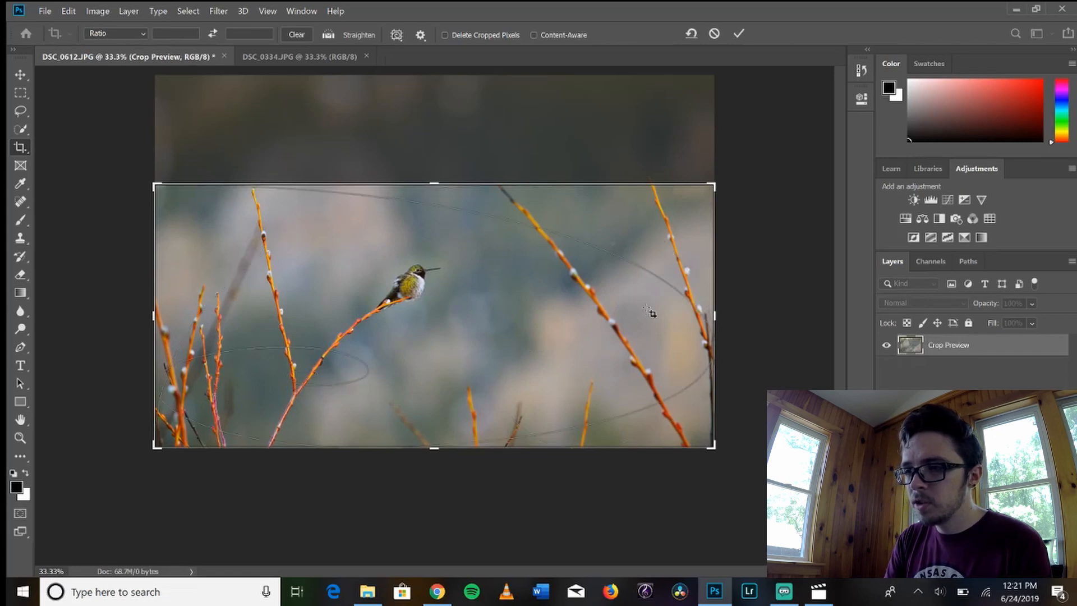
{"action": "key", "text": "shift+o"}
{"action": "key", "text": "shift+o"}
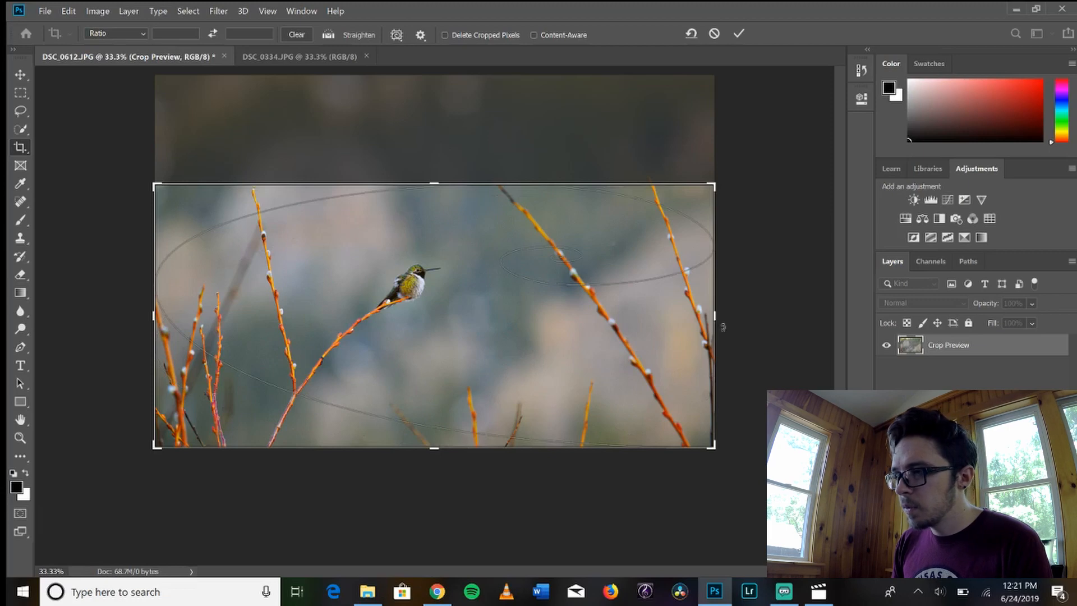
Narrow the crop from both sides and reposition the photo inside it, trying the bird on either side before keeping it on the right
{"action": "left_click_drag", "start_coordinate": [715, 319], "coordinate": [625, 317]}
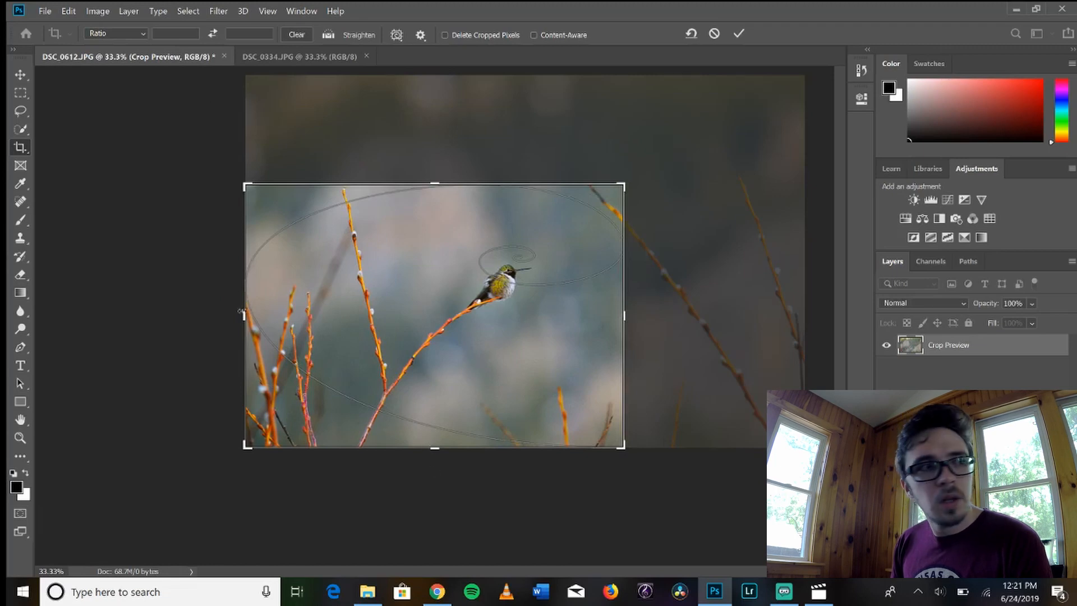
{"action": "left_click_drag", "start_coordinate": [240, 311], "coordinate": [259, 314]}
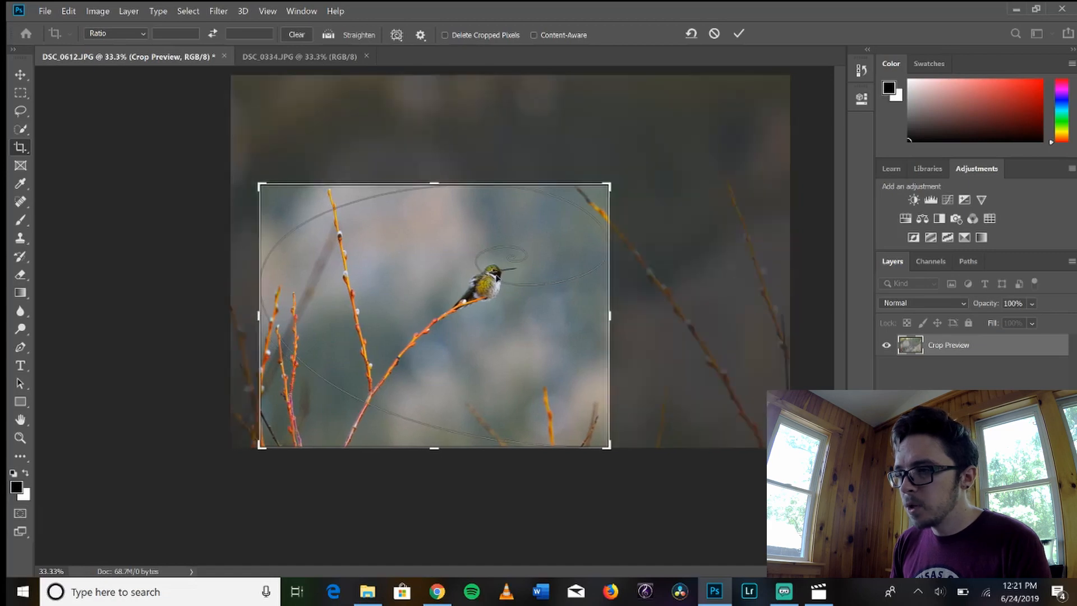
{"action": "left_click_drag", "start_coordinate": [523, 323], "coordinate": [455, 334]}
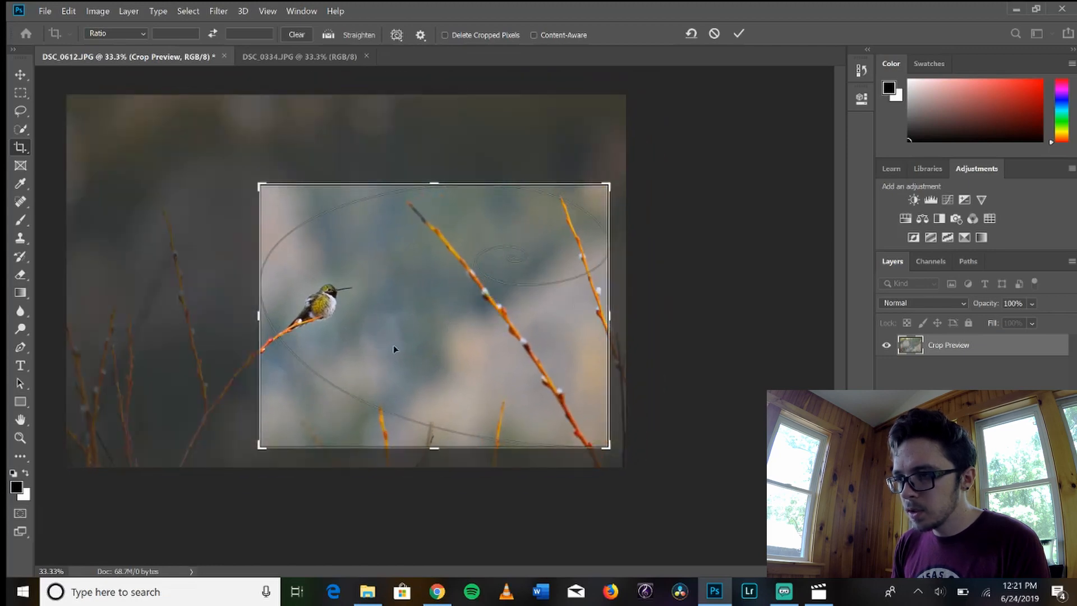
{"action": "left_click_drag", "start_coordinate": [367, 340], "coordinate": [519, 363]}
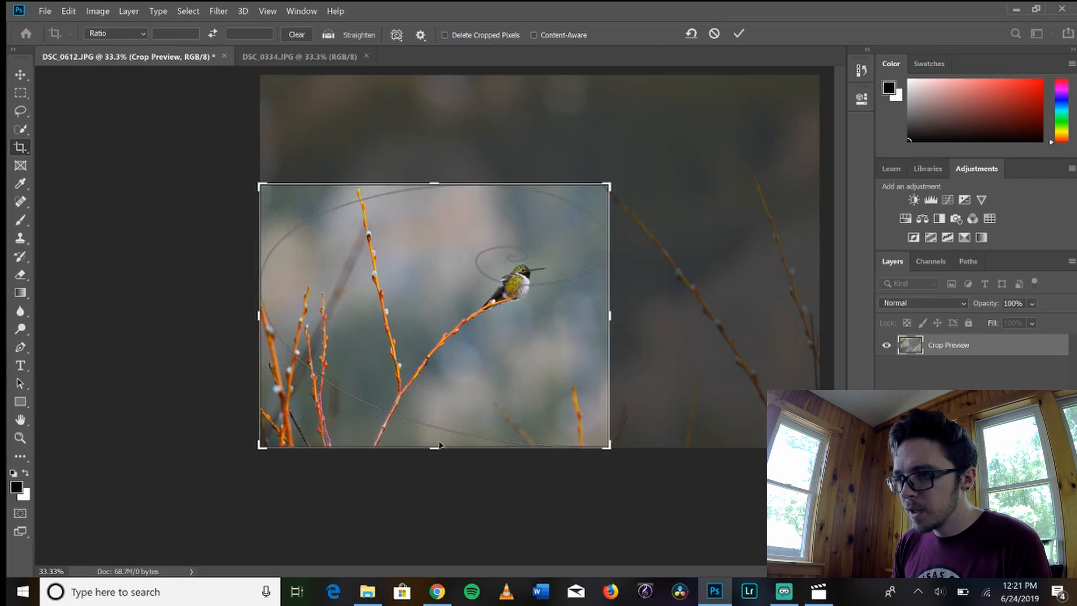
Tighten the crop's lower and right edges, shift the photo so the bird sits just below the spiral's centre, and apply the crop
{"action": "left_click_drag", "start_coordinate": [436, 452], "coordinate": [436, 433]}
{"action": "left_click_drag", "start_coordinate": [611, 314], "coordinate": [598, 314]}
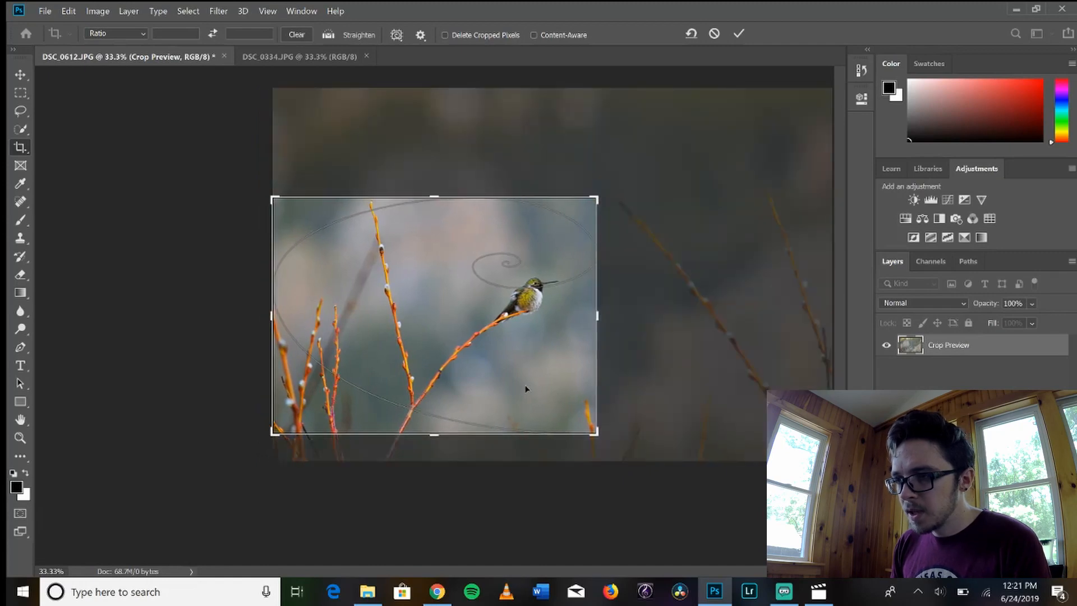
{"action": "mouse_move", "coordinate": [544, 383]}
{"action": "left_mouse_down"}
{"action": "mouse_move", "coordinate": [539, 363]}
{"action": "mouse_move", "coordinate": [538, 372]}
{"action": "left_mouse_up"}
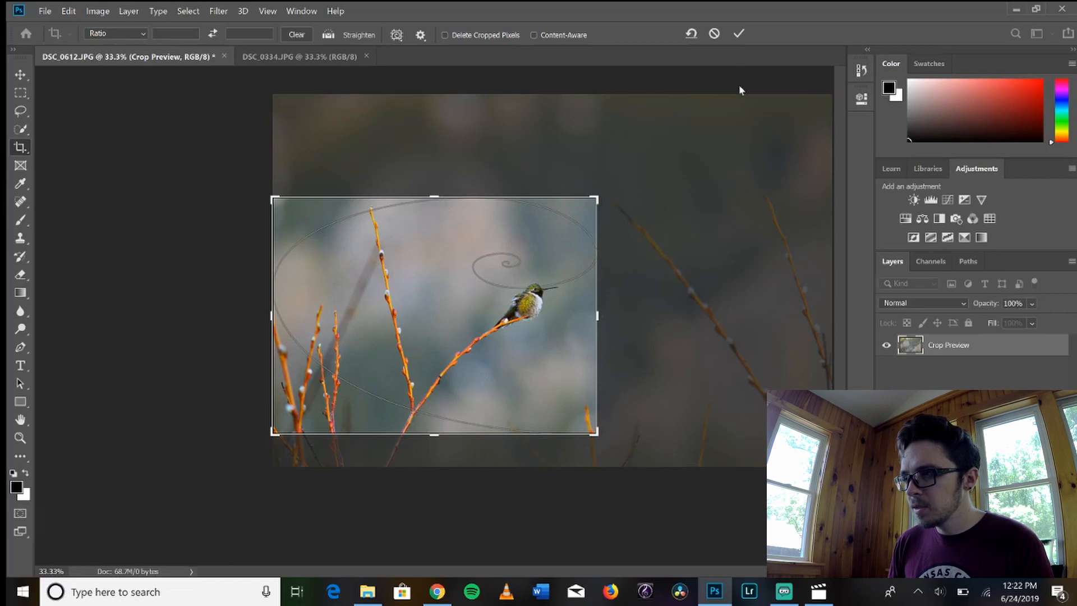
{"action": "left_click", "coordinate": [740, 35]}
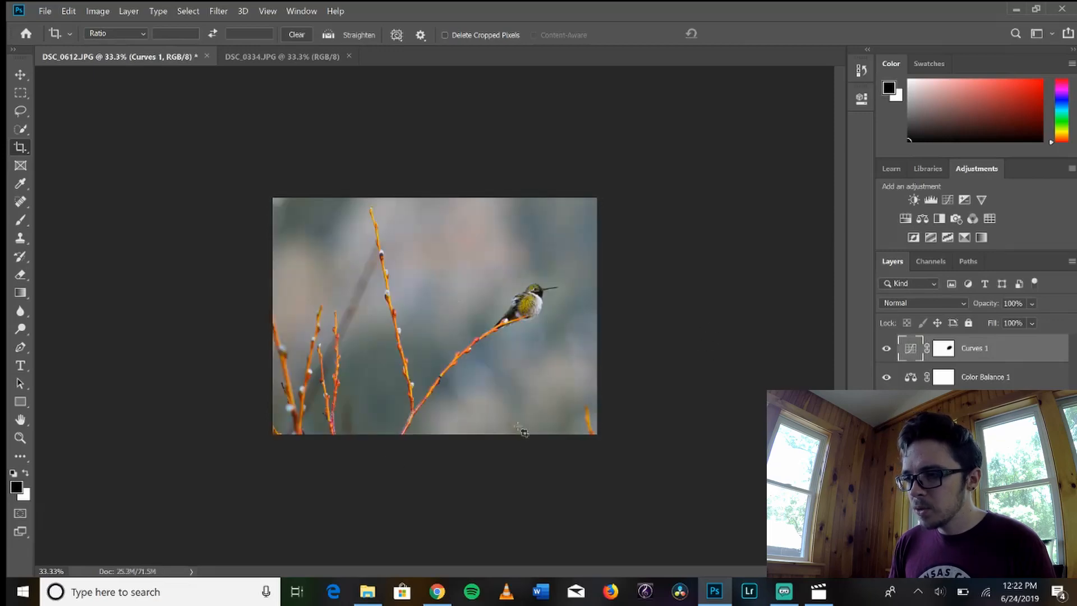
Switch to DSC_0334.JPG and examine the sheep's face, shadowed neck and surroundings, both close up and as a whole
{"action": "key", "text": "ctrl+plus"}
{"action": "key", "text": "ctrl+plus"}
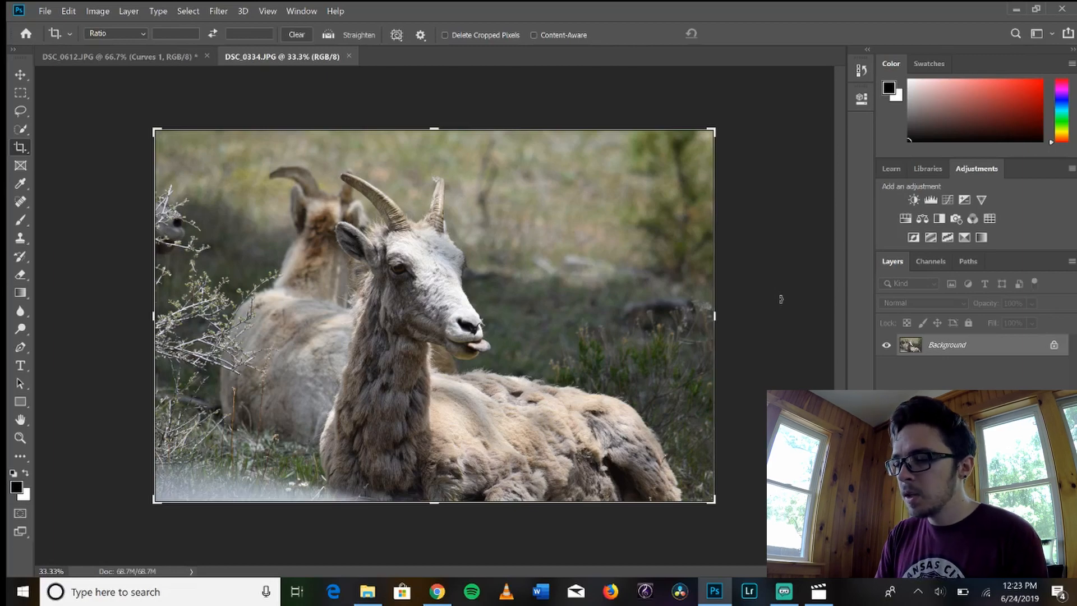
{"action": "key", "text": "ctrl+plus"}
{"action": "key", "text": "ctrl+plus"}
{"action": "key", "text": "ctrl+plus"}
{"action": "key", "text": "ctrl+minus"}
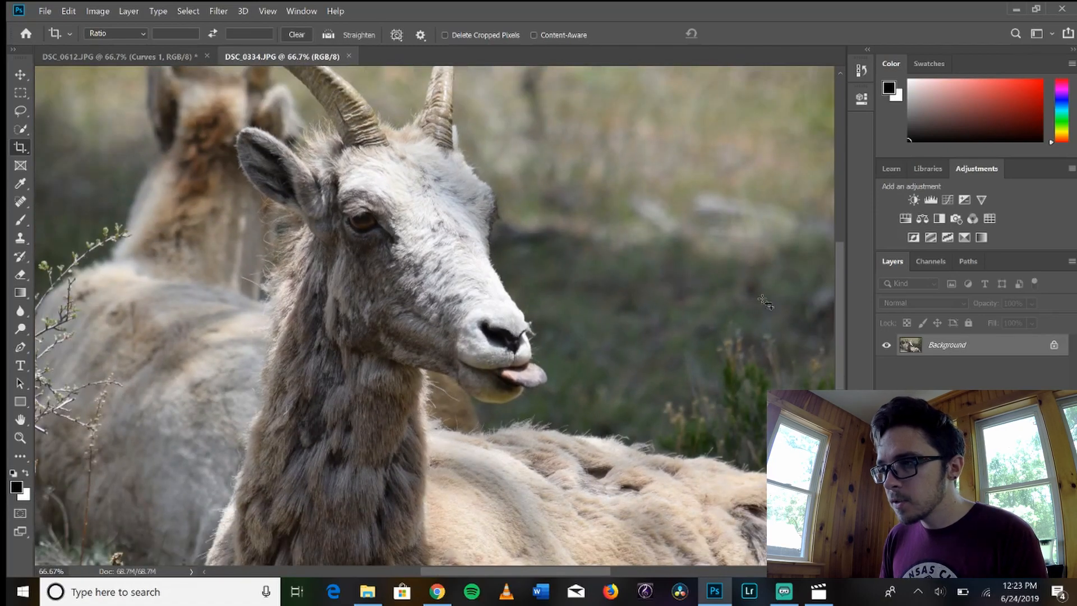
{"action": "scroll", "coordinate": [663, 268], "scroll_direction": "up", "scroll_amount": 2}
{"action": "scroll", "coordinate": [664, 269], "scroll_direction": "right", "scroll_amount": 1}
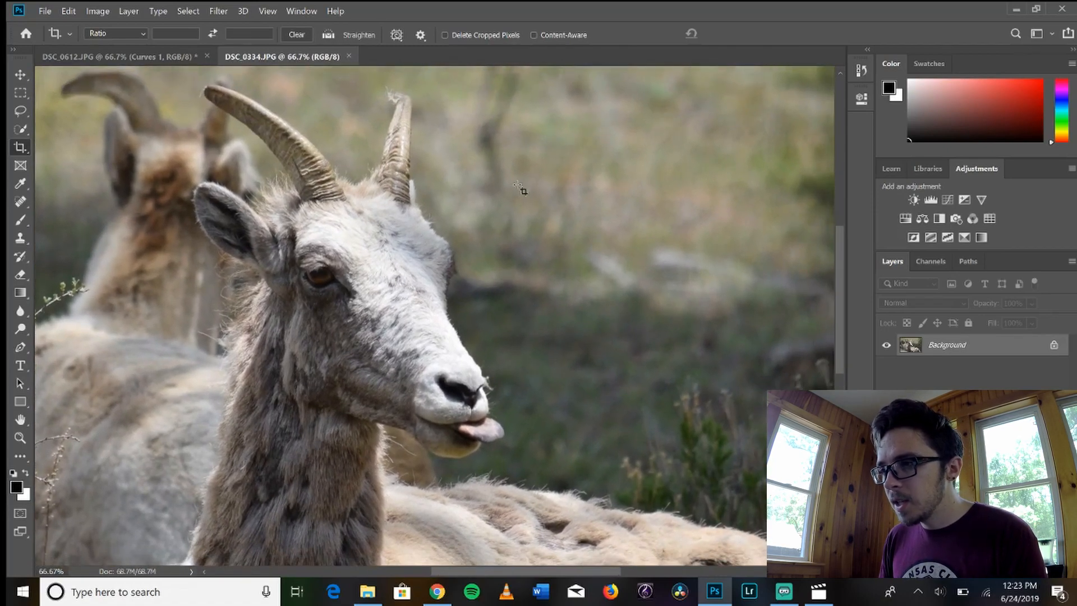
{"action": "key", "text": "ctrl+minus"}
{"action": "key", "text": "ctrl+minus"}
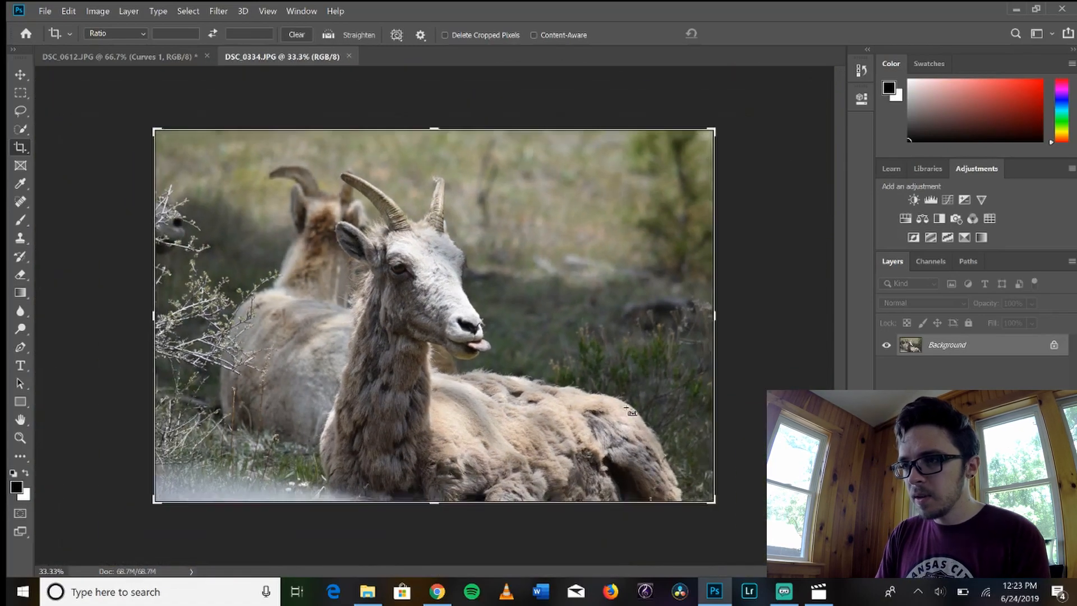
{"action": "key", "text": "ctrl+plus"}
{"action": "key", "text": "ctrl+plus"}
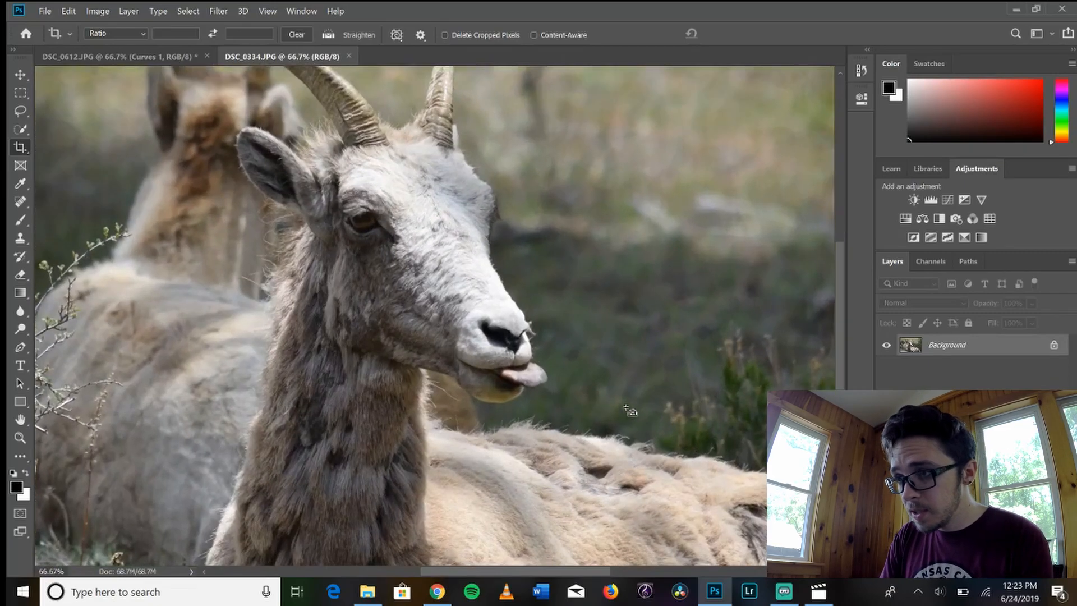
{"action": "left_click_drag", "start_coordinate": [675, 380], "coordinate": [604, 401]}
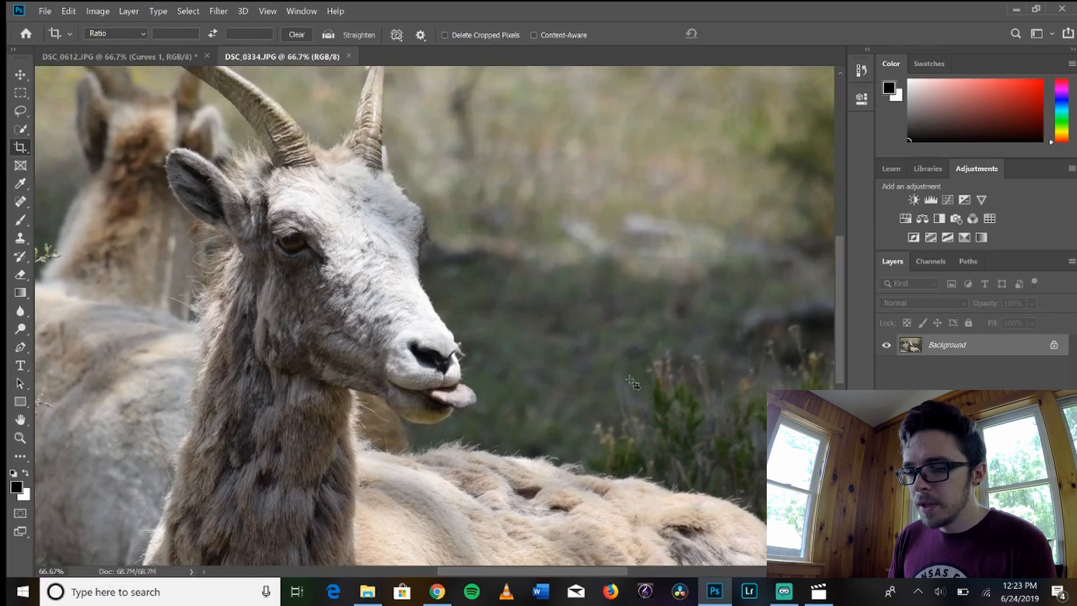
{"action": "key", "text": "ctrl+minus"}
{"action": "key", "text": "ctrl+minus"}
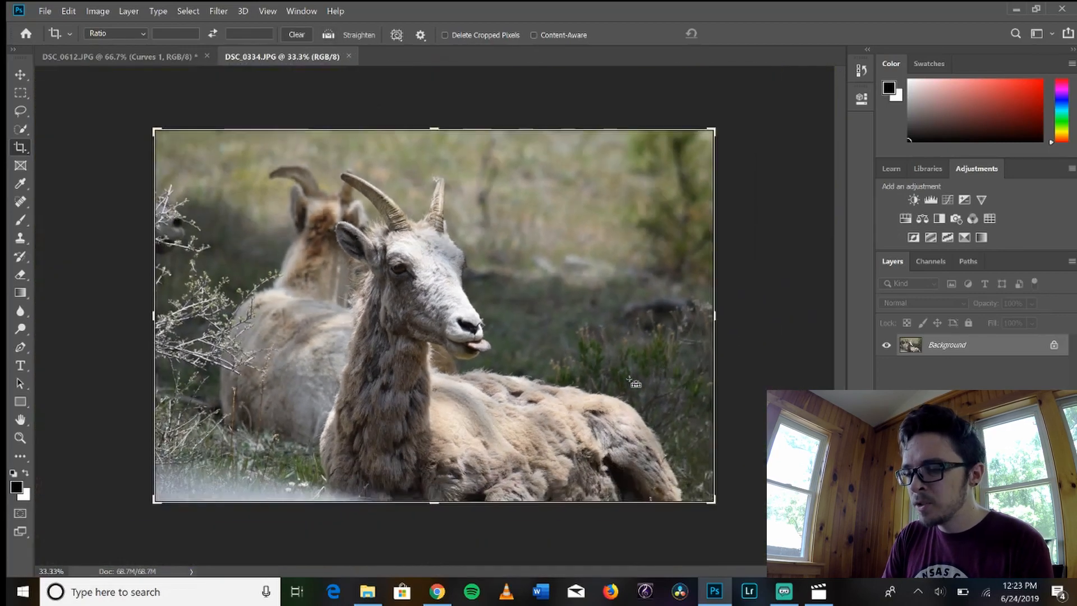
Add a Brightness/Contrast adjustment layer to the sheep photo with contrast set to 7
{"action": "key", "text": "v"}
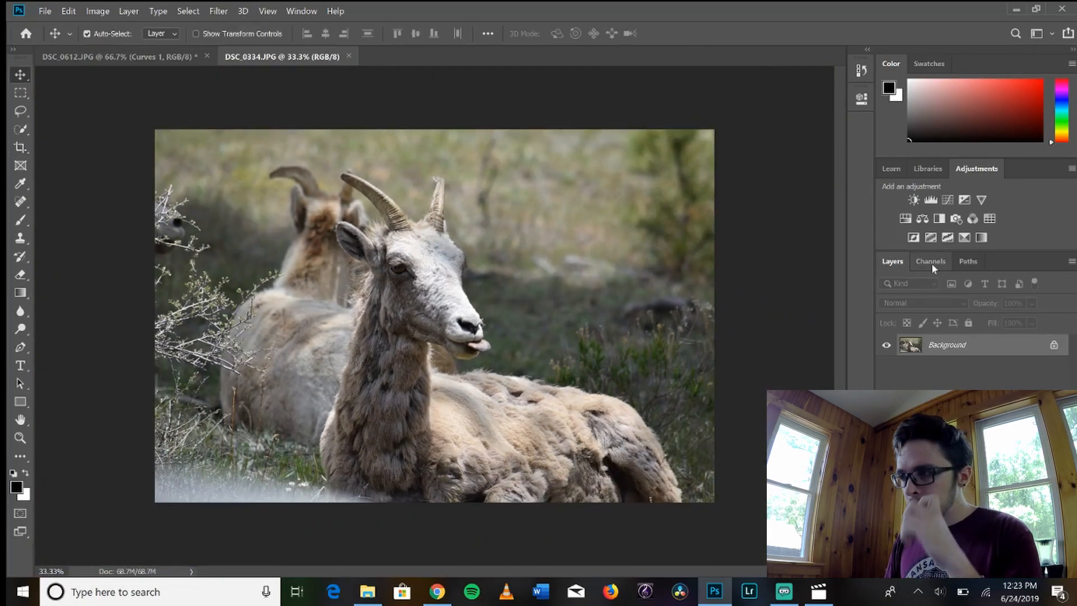
{"action": "left_click", "coordinate": [913, 200]}
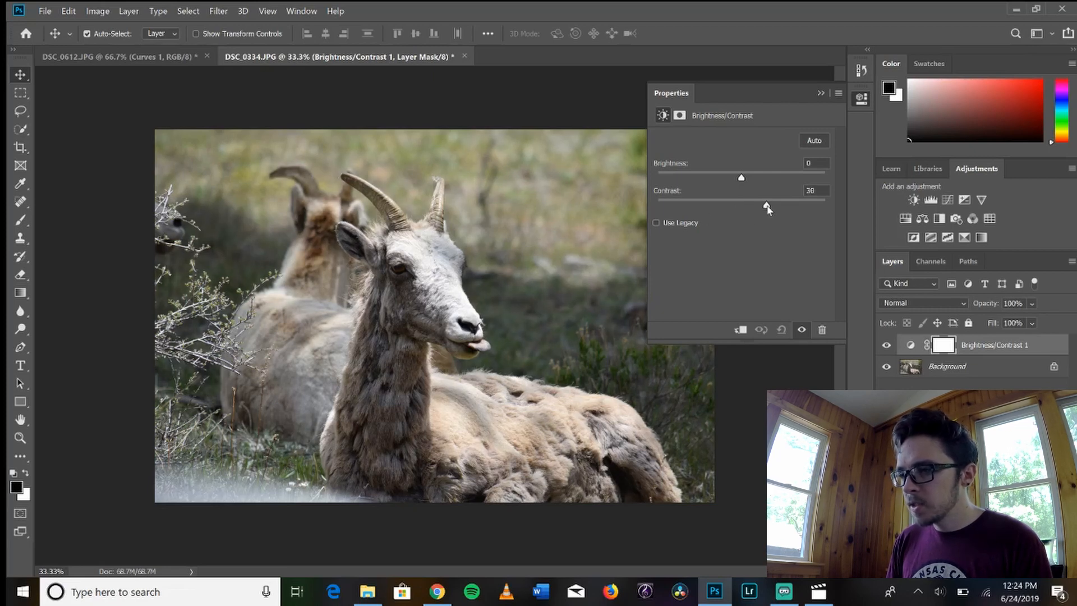
{"action": "left_click_drag", "start_coordinate": [783, 206], "coordinate": [748, 209]}
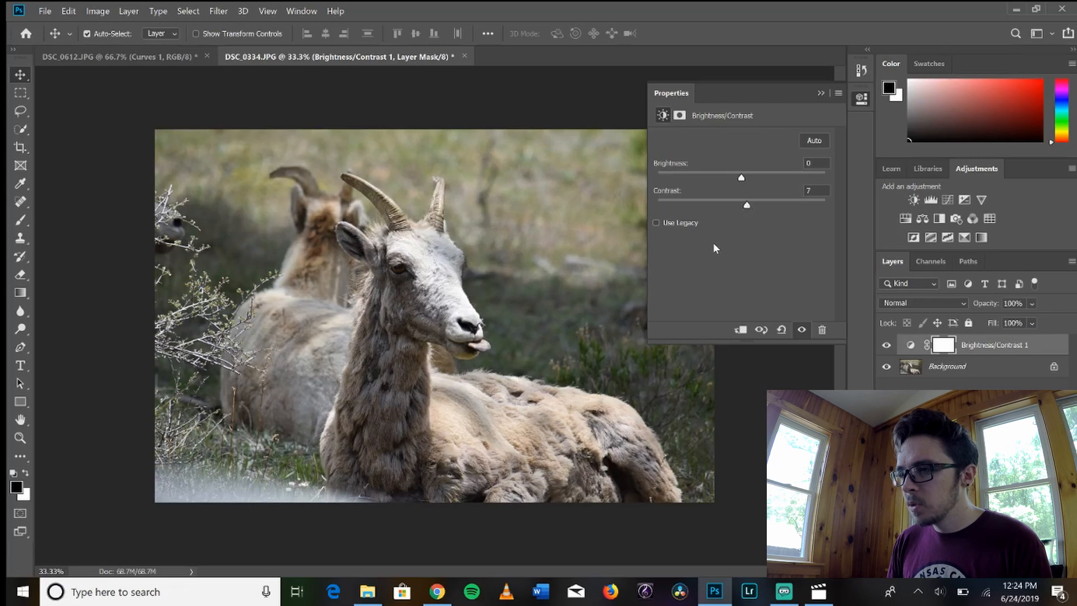
{"action": "left_click", "coordinate": [821, 94]}
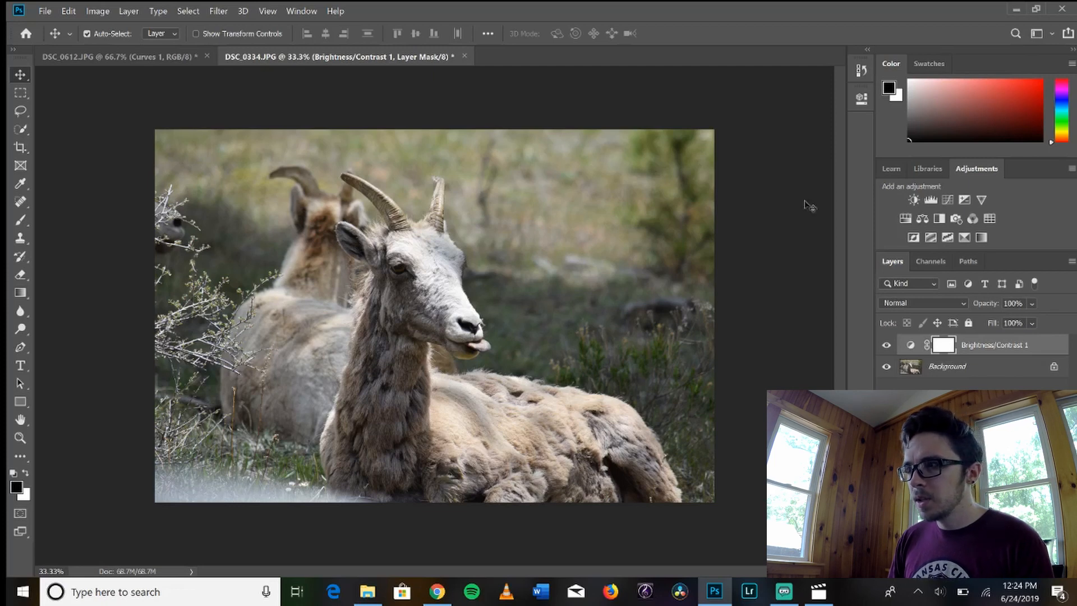
Add a second Brightness/Contrast adjustment layer with brightness 48, and invert its mask to black to hide the effect
{"action": "left_click", "coordinate": [913, 201]}
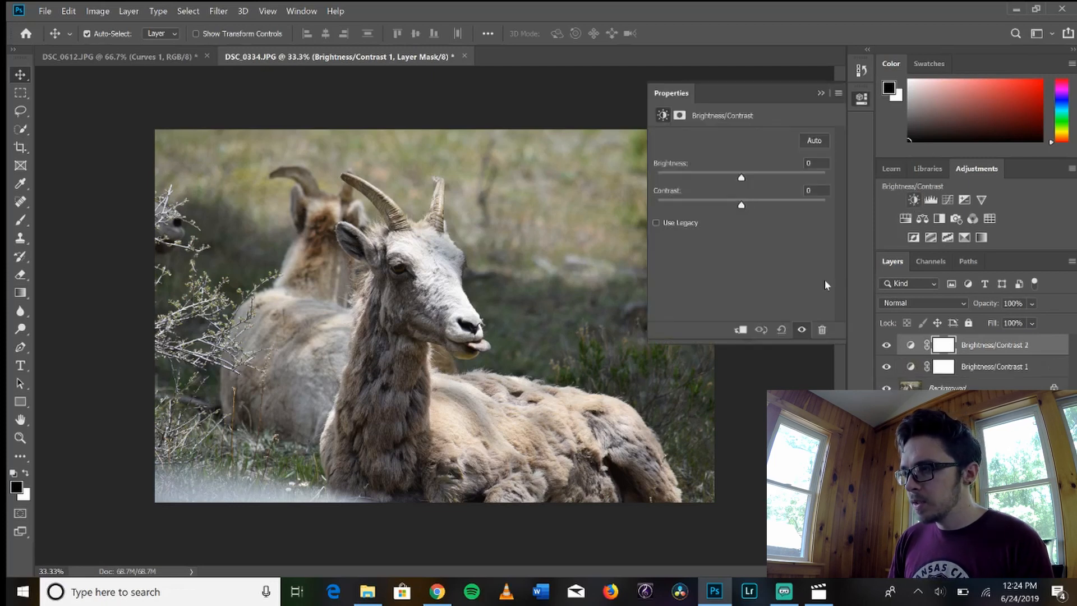
{"action": "left_click_drag", "start_coordinate": [744, 178], "coordinate": [768, 179]}
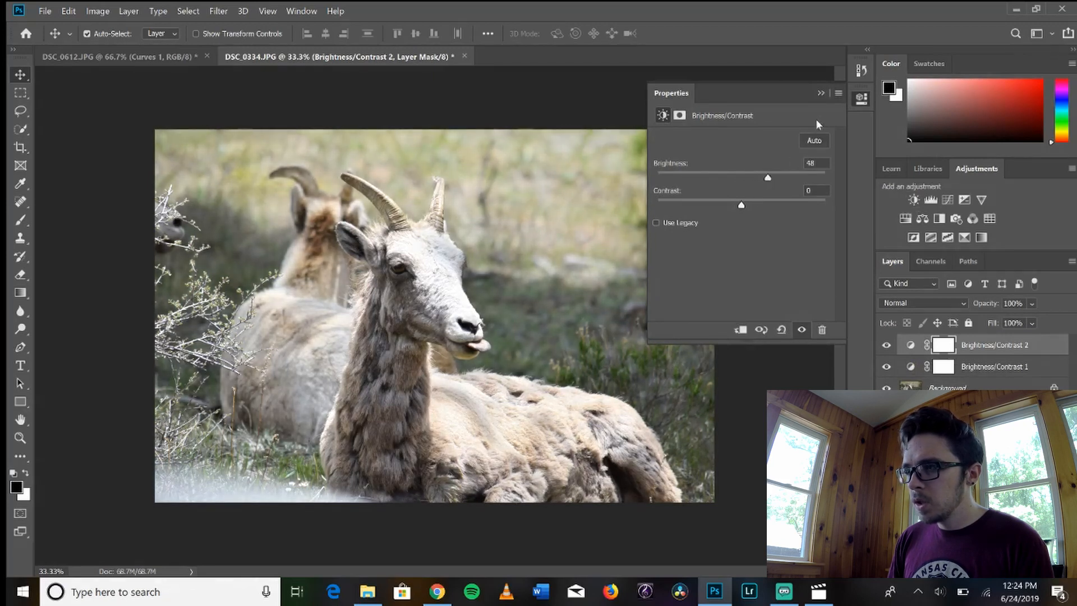
{"action": "left_click", "coordinate": [820, 93]}
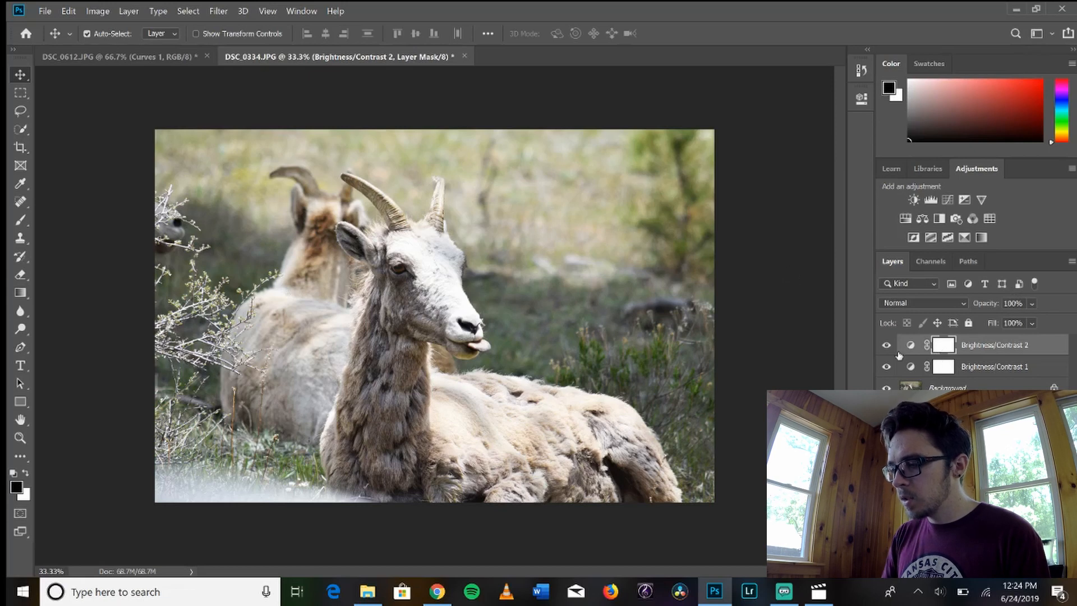
{"action": "key", "text": "ctrl+i"}
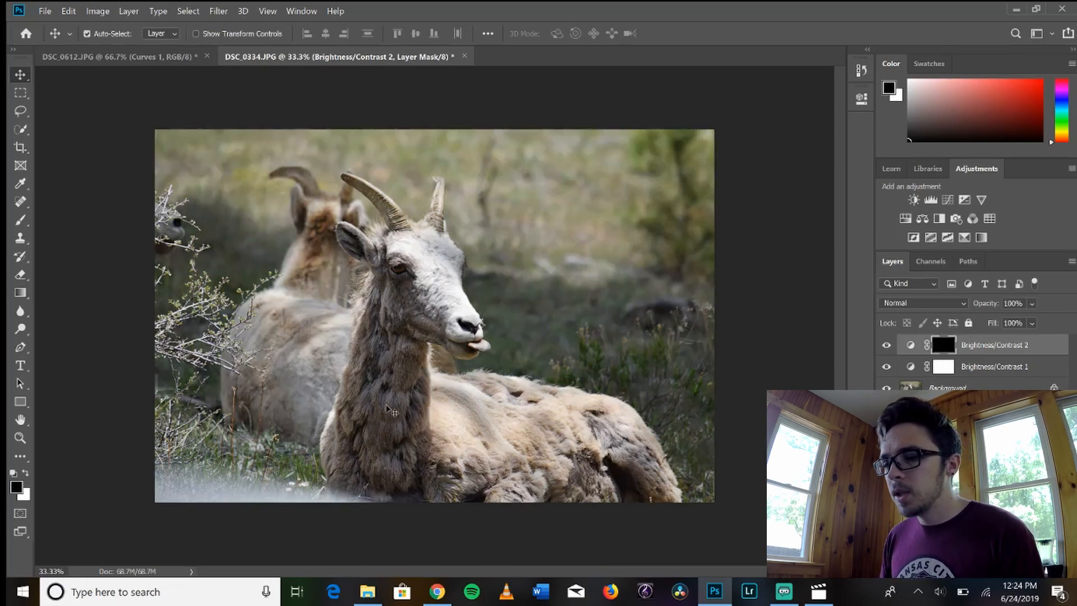
Set up a soft-edged white Brush of size 600 with its flow at 29%
{"action": "key", "text": "b"}
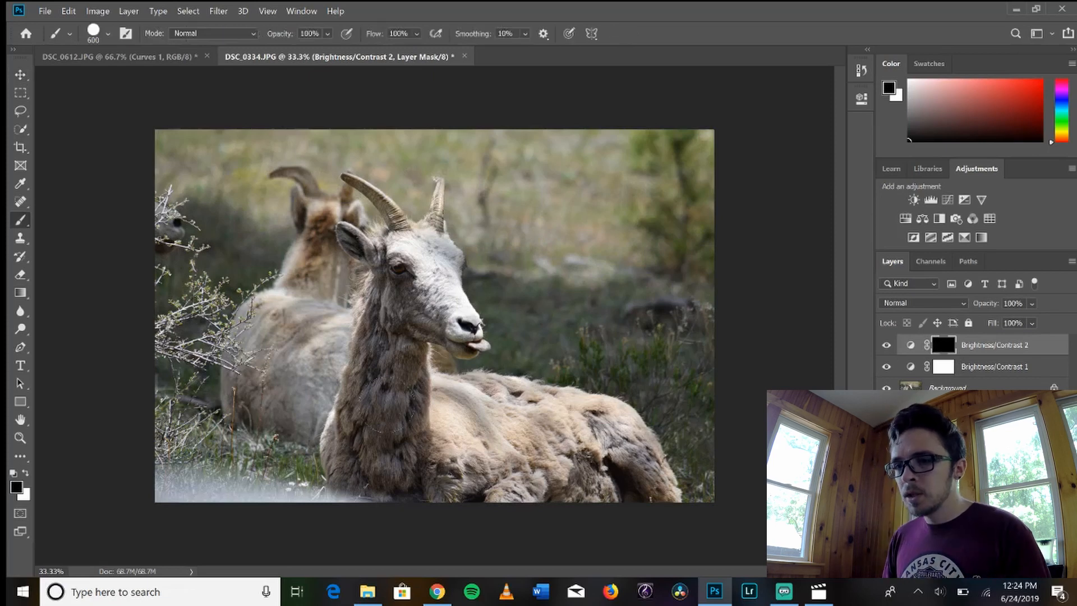
{"action": "left_click", "coordinate": [26, 474]}
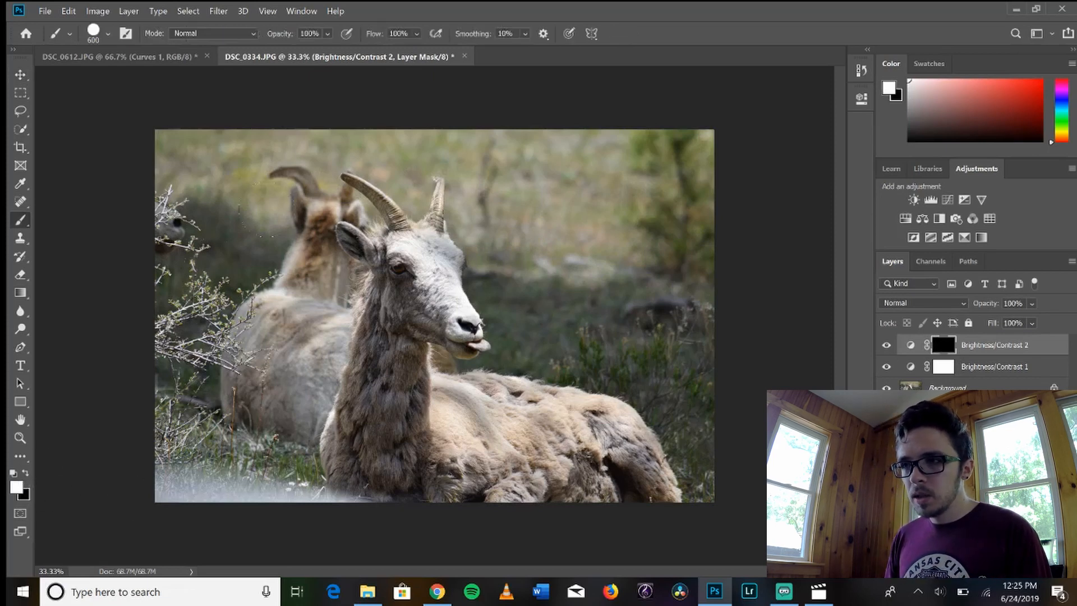
{"action": "left_click", "coordinate": [416, 34]}
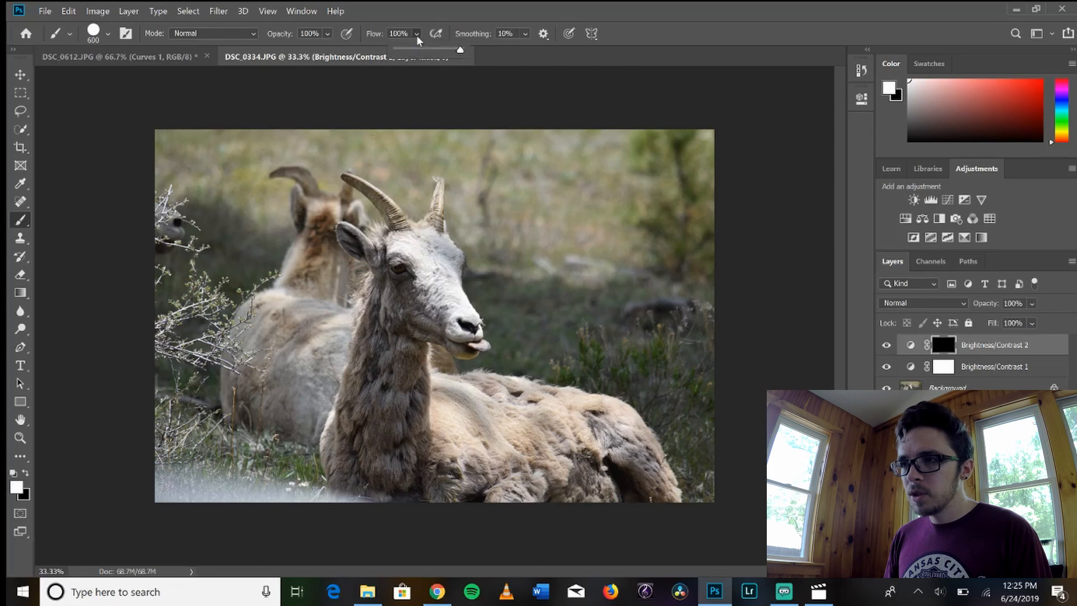
{"action": "left_click", "coordinate": [415, 50]}
{"action": "left_click", "coordinate": [418, 35]}
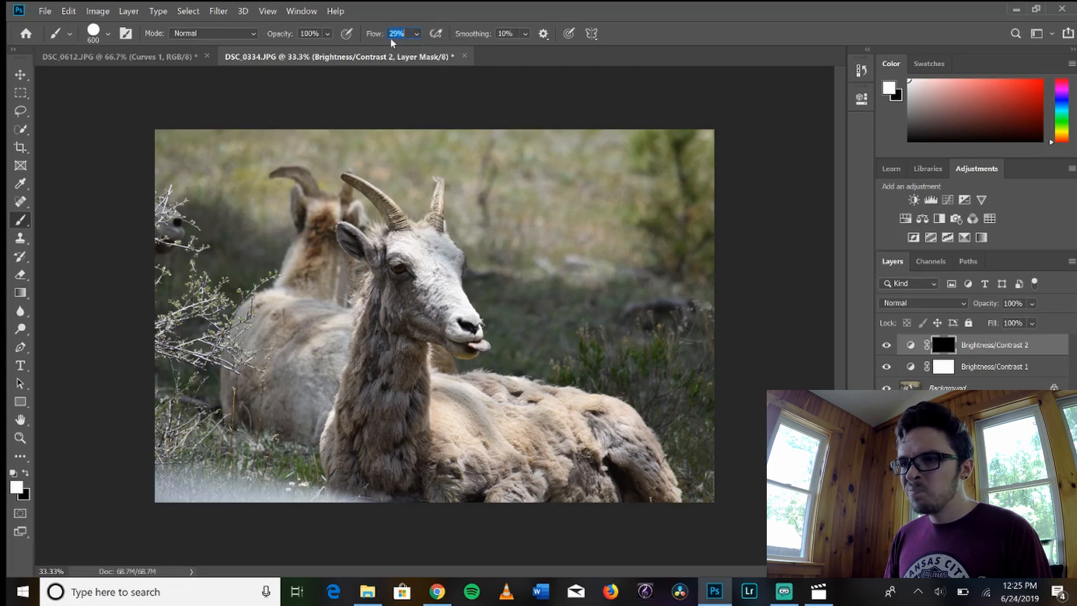
{"action": "left_click", "coordinate": [106, 35]}
{"action": "left_click_drag", "start_coordinate": [88, 109], "coordinate": [78, 108]}
{"action": "left_click", "coordinate": [106, 41]}
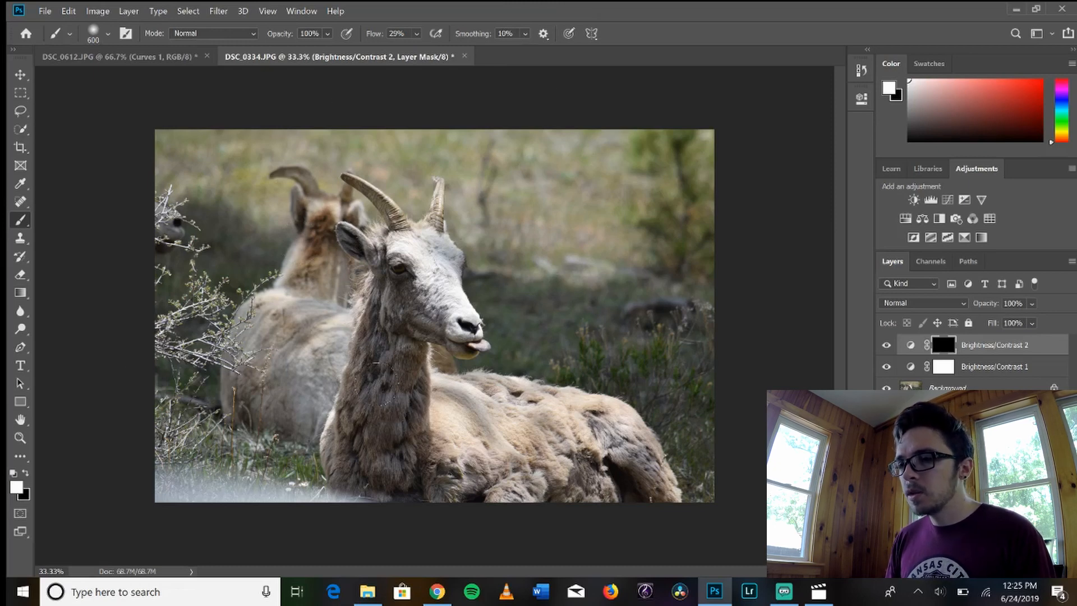
Paint the second adjustment's mask over the sheep's shadowed neck to brighten it, and compare the photo with and without that layer
{"action": "mouse_move", "coordinate": [391, 365]}
{"action": "left_mouse_down"}
{"action": "mouse_move", "coordinate": [373, 404]}
{"action": "mouse_move", "coordinate": [361, 398]}
{"action": "mouse_move", "coordinate": [359, 443]}
{"action": "mouse_move", "coordinate": [393, 467]}
{"action": "mouse_move", "coordinate": [410, 457]}
{"action": "mouse_move", "coordinate": [407, 383]}
{"action": "mouse_move", "coordinate": [382, 316]}
{"action": "mouse_move", "coordinate": [401, 298]}
{"action": "mouse_move", "coordinate": [381, 292]}
{"action": "left_mouse_up"}
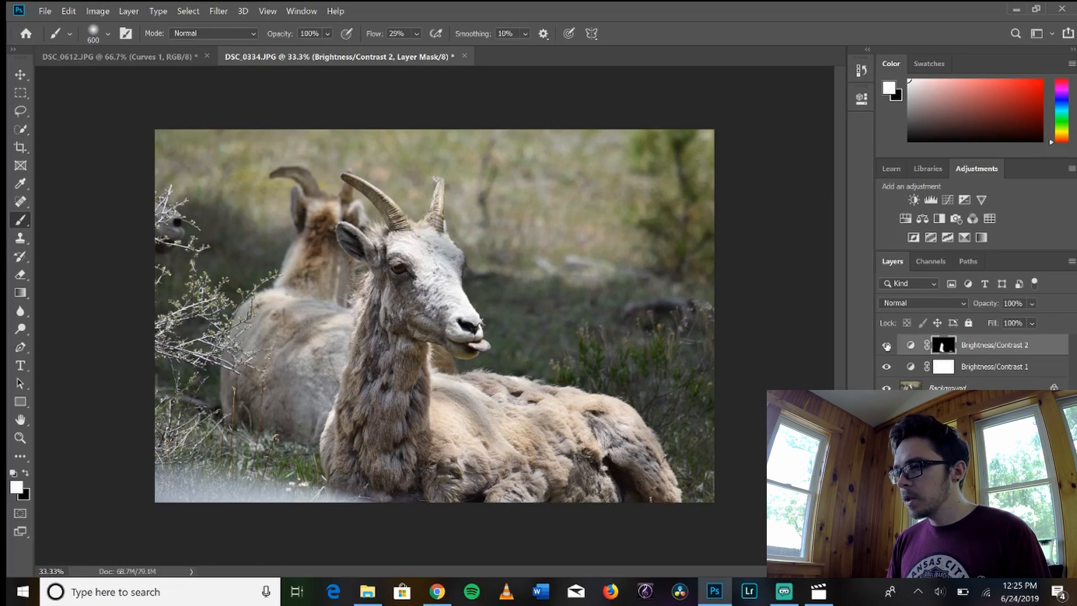
{"action": "left_click", "coordinate": [887, 346]}
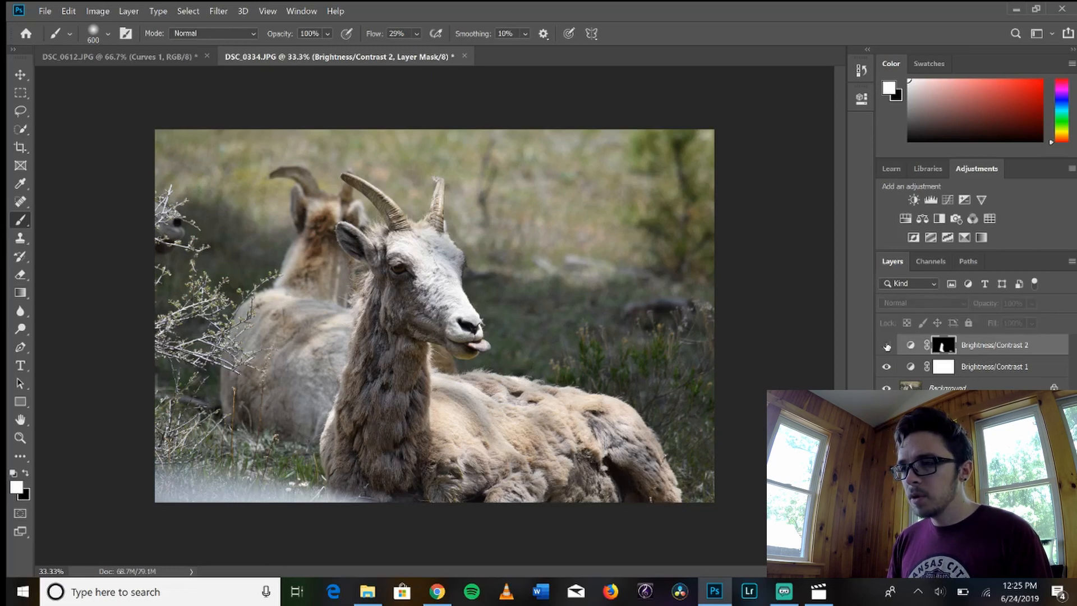
{"action": "left_click", "coordinate": [887, 346]}
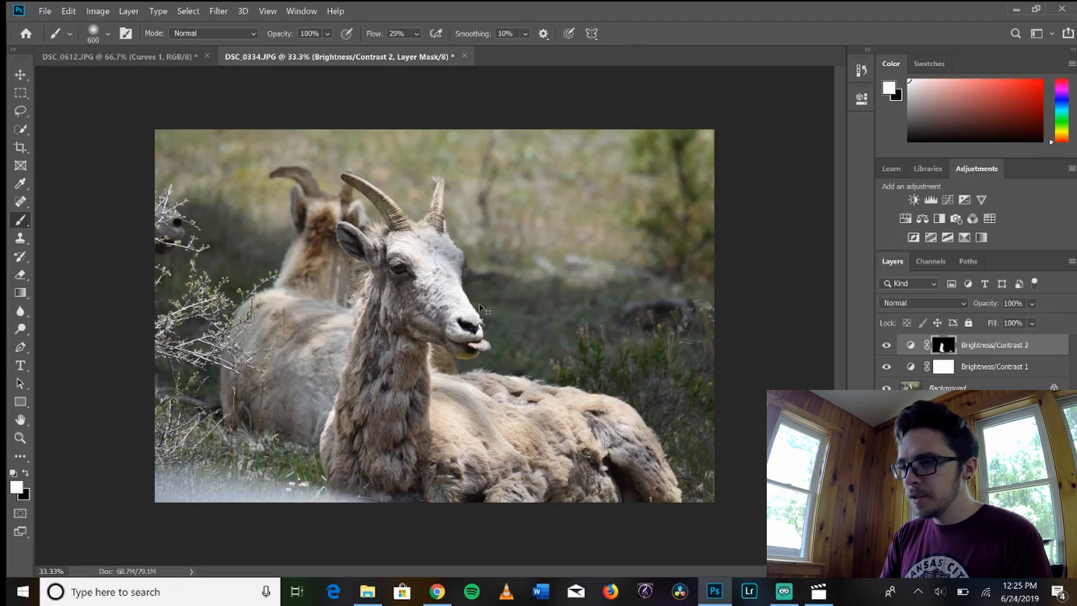
Add a Vibrance adjustment layer with vibrance +37 and saturation +30, and compare the photo with and without it
{"action": "key", "text": "ctrl+plus"}
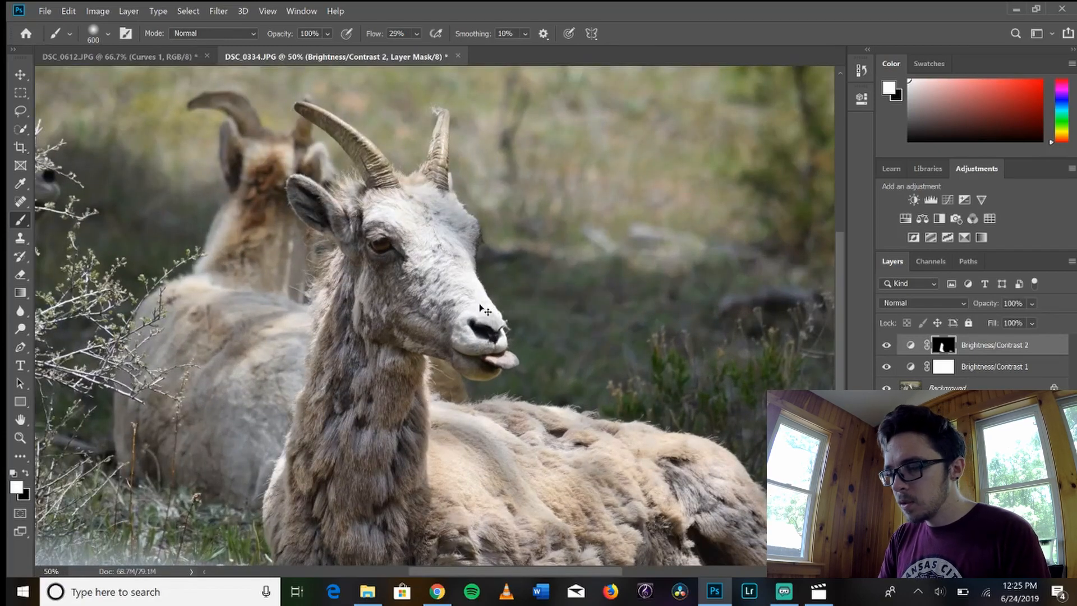
{"action": "left_click_drag", "start_coordinate": [585, 356], "coordinate": [526, 365]}
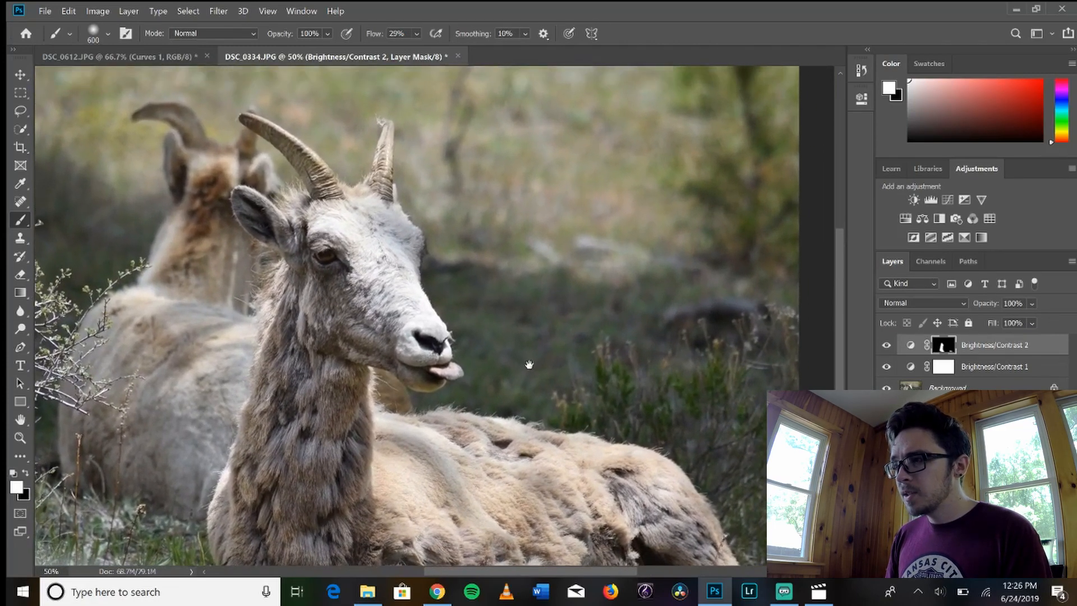
{"action": "left_click", "coordinate": [981, 200]}
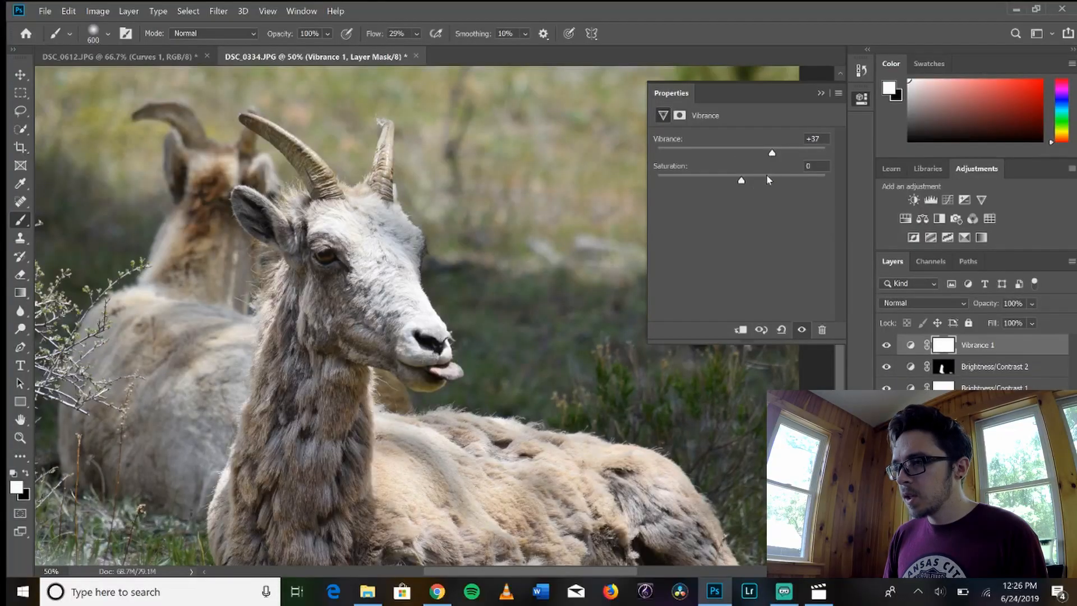
{"action": "left_click", "coordinate": [767, 177]}
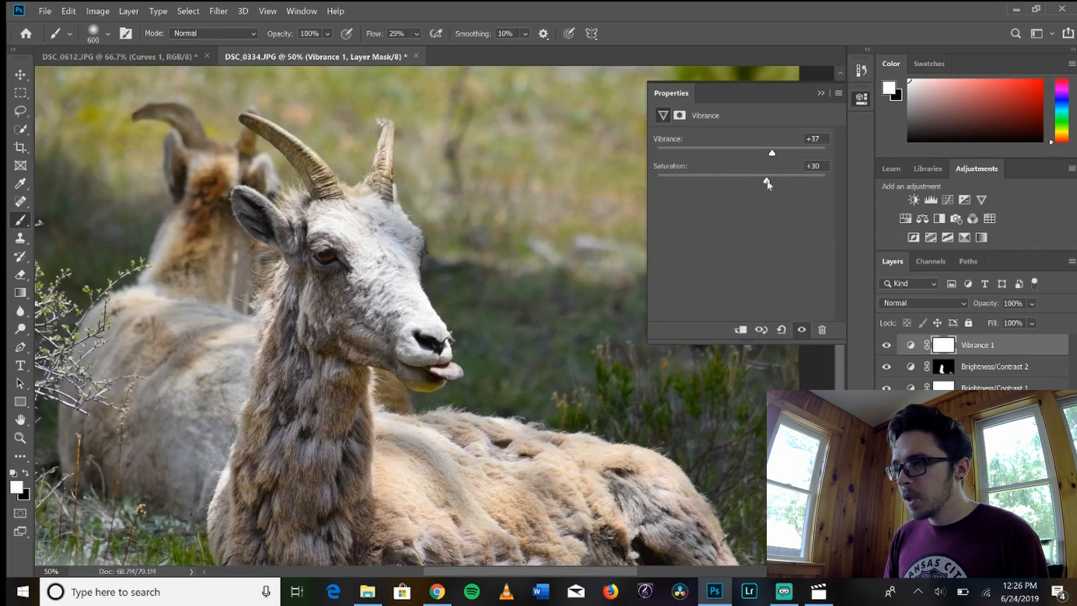
{"action": "left_click", "coordinate": [820, 93]}
{"action": "key", "text": "ctrl+minus"}
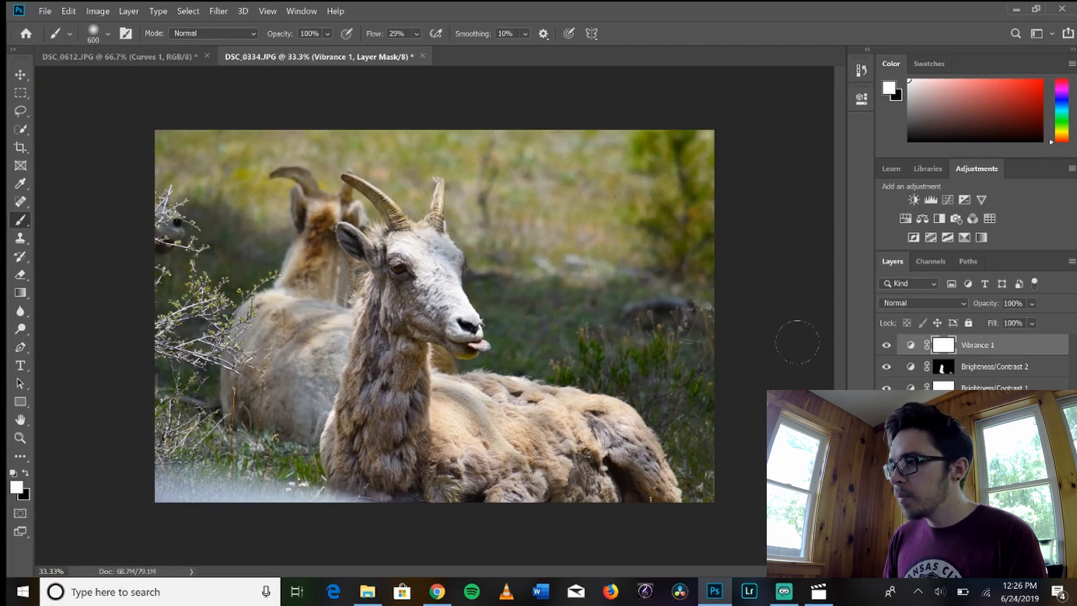
{"action": "left_click", "coordinate": [887, 347]}
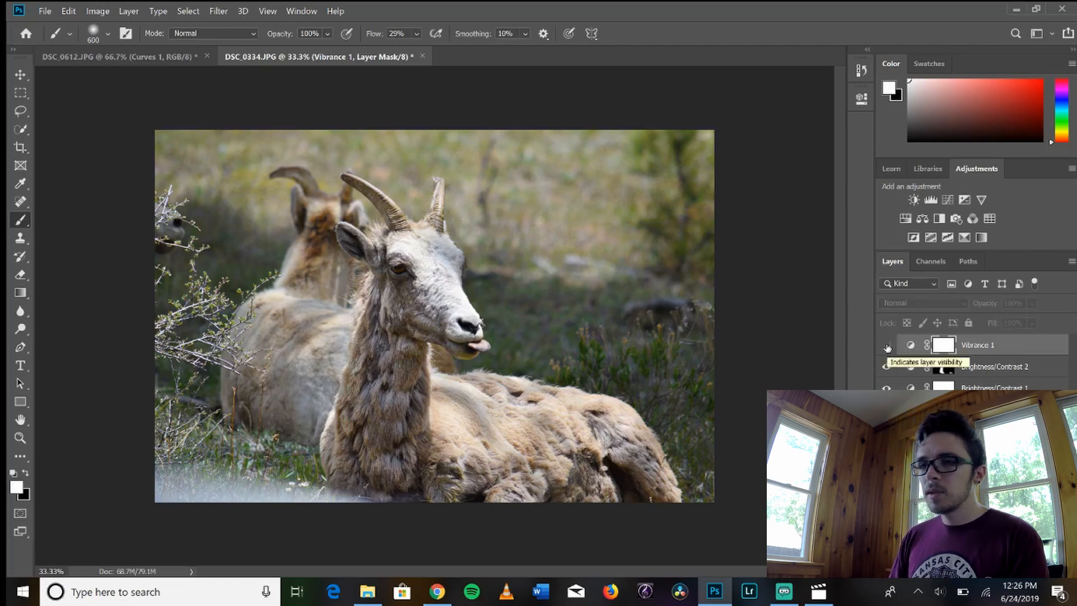
{"action": "left_click", "coordinate": [887, 347]}
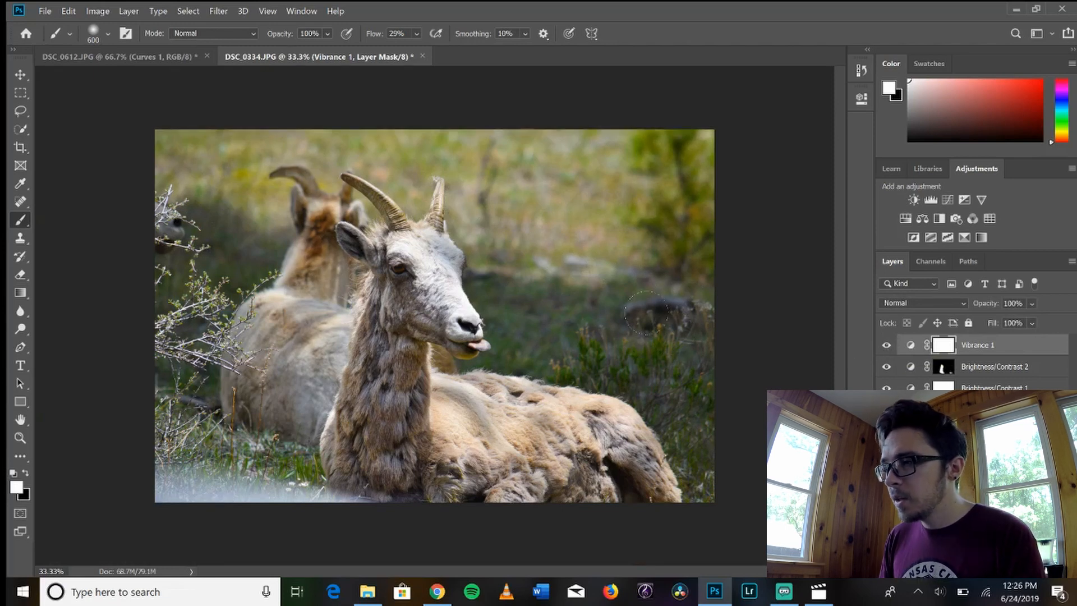
Add a Color Balance adjustment layer with midtones at red +9 and blue +4, and compare the photo with and without it
{"action": "left_click", "coordinate": [922, 219]}
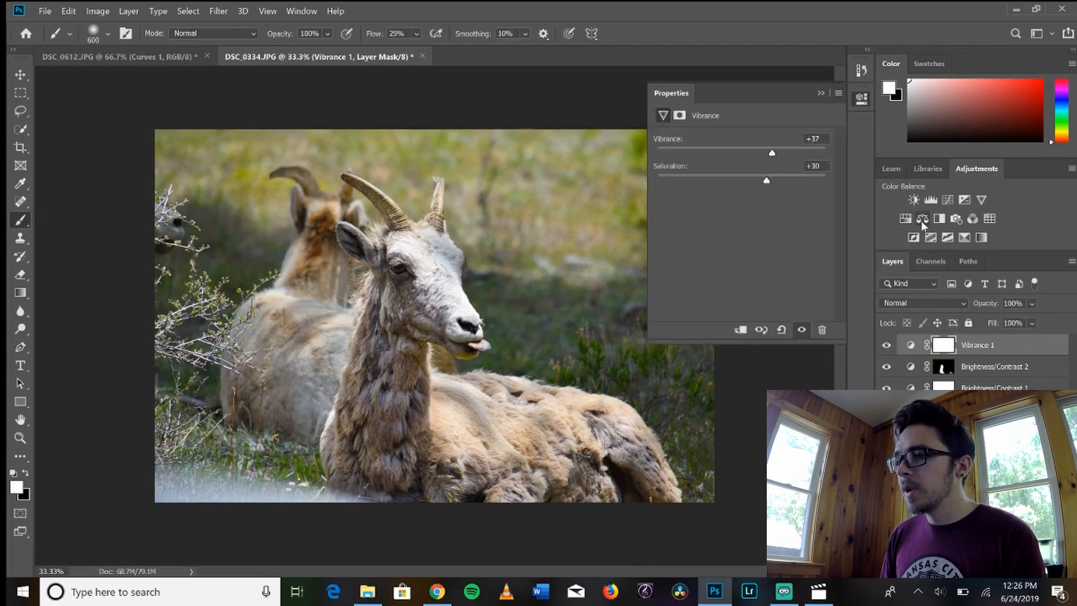
{"action": "left_click", "coordinate": [821, 92]}
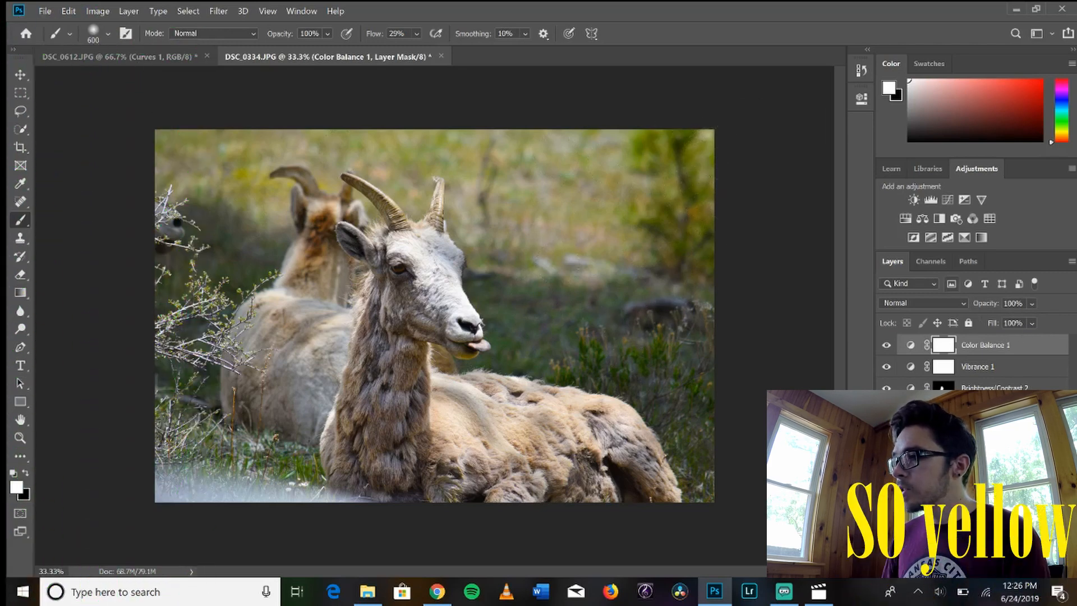
{"action": "left_click", "coordinate": [862, 101]}
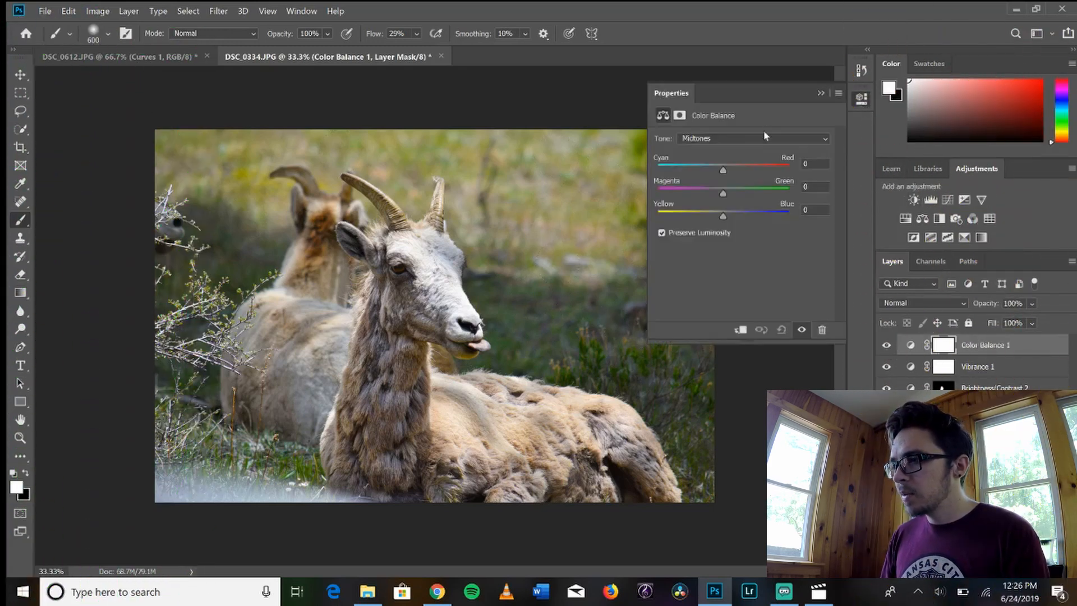
{"action": "left_click_drag", "start_coordinate": [723, 170], "coordinate": [726, 172]}
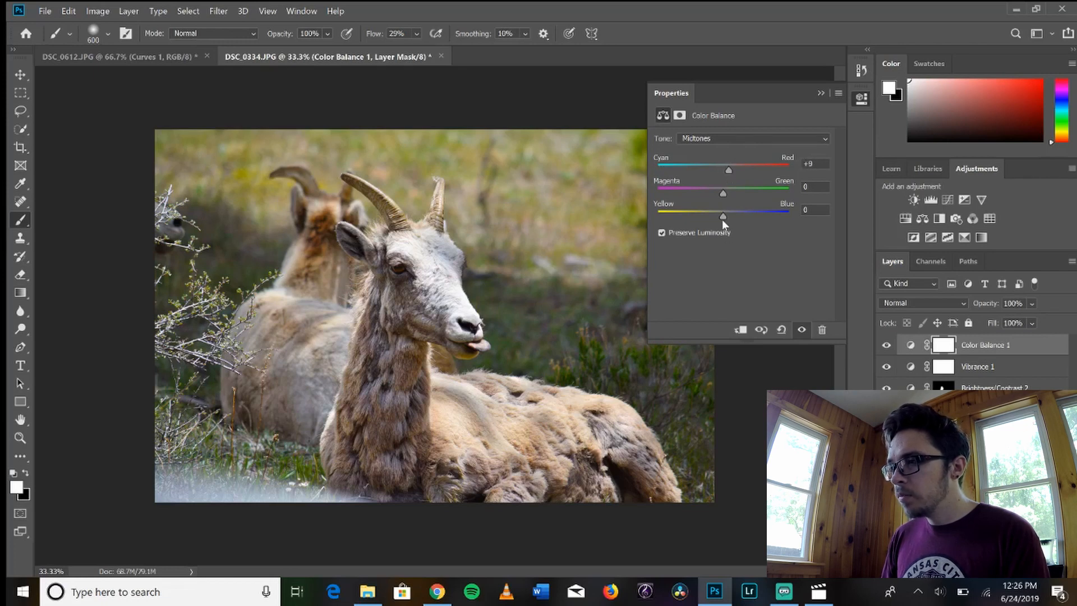
{"action": "left_click_drag", "start_coordinate": [722, 215], "coordinate": [726, 216]}
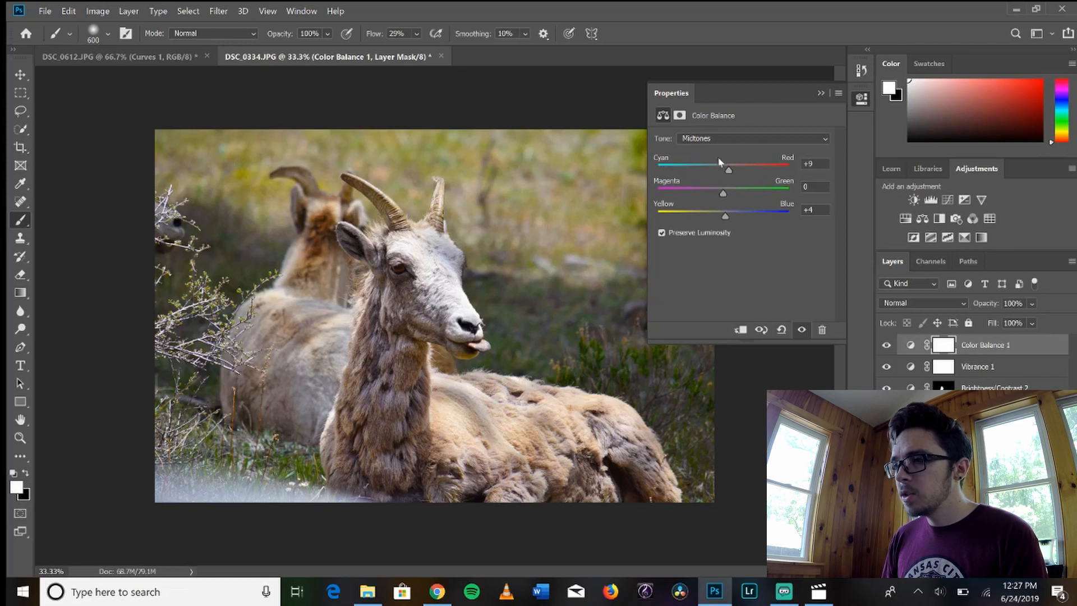
{"action": "left_click", "coordinate": [824, 92]}
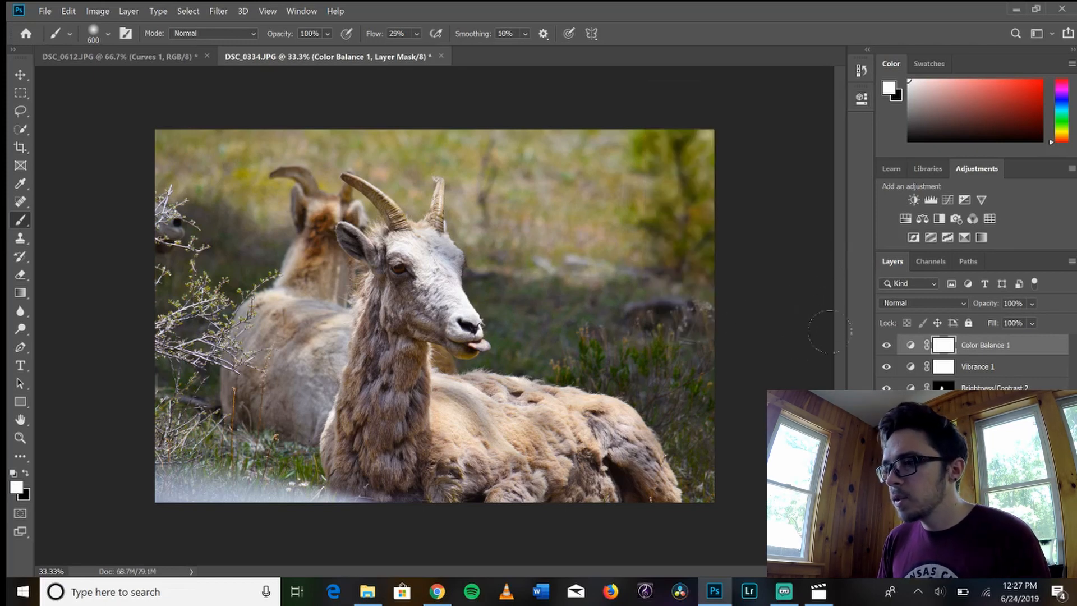
{"action": "left_click", "coordinate": [887, 346]}
{"action": "left_click", "coordinate": [887, 346]}
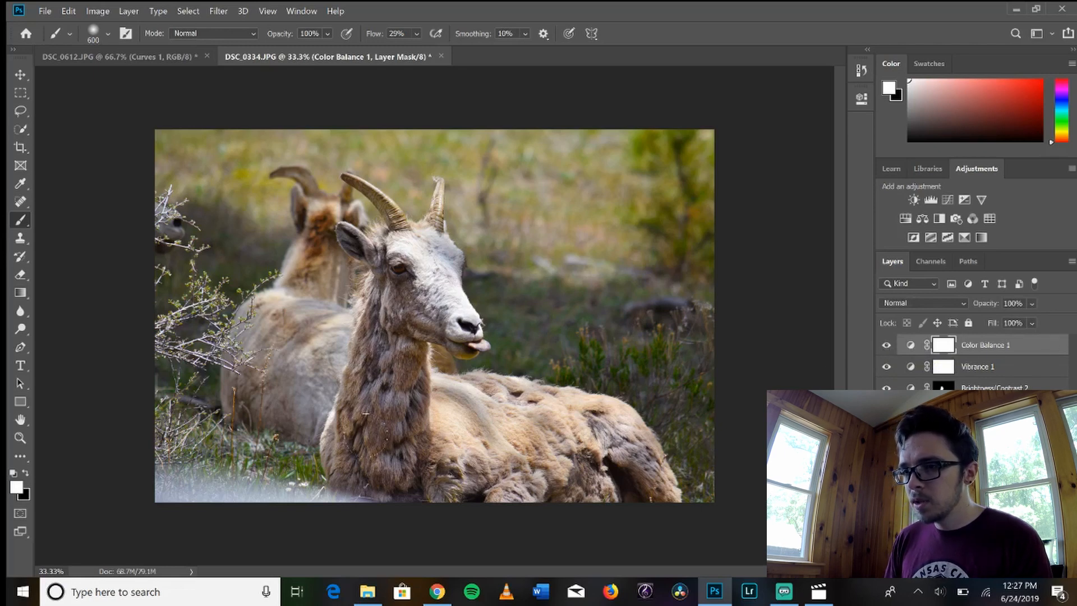
Mask the Color Balance effect off the sheep with a black brush of size 800, and compare the photo with and without that layer
{"action": "left_click", "coordinate": [26, 474]}
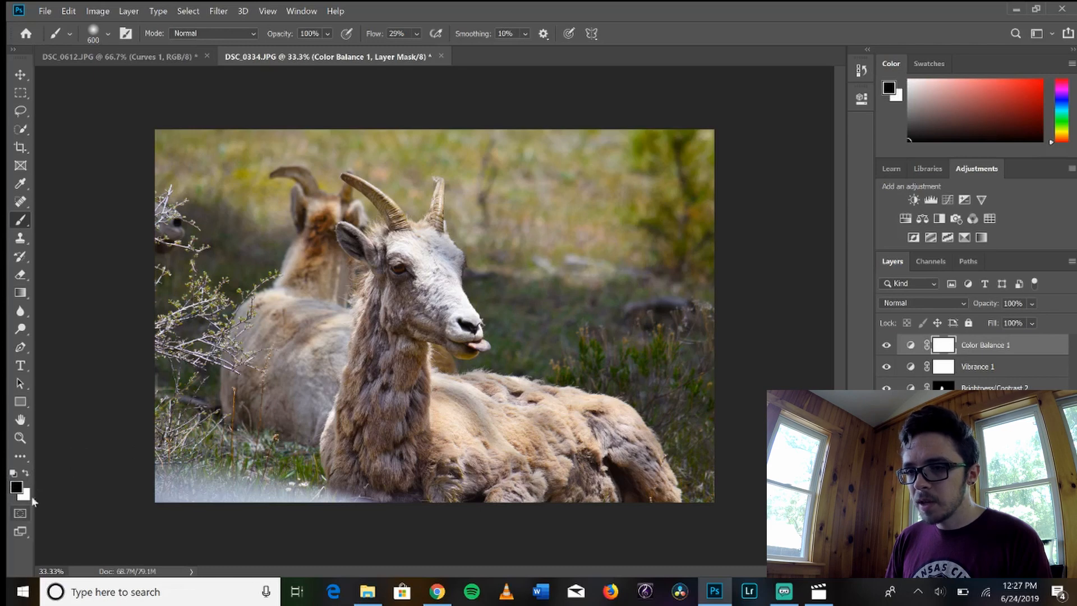
{"action": "key", "text": "bracketright"}
{"action": "key", "text": "bracketright"}
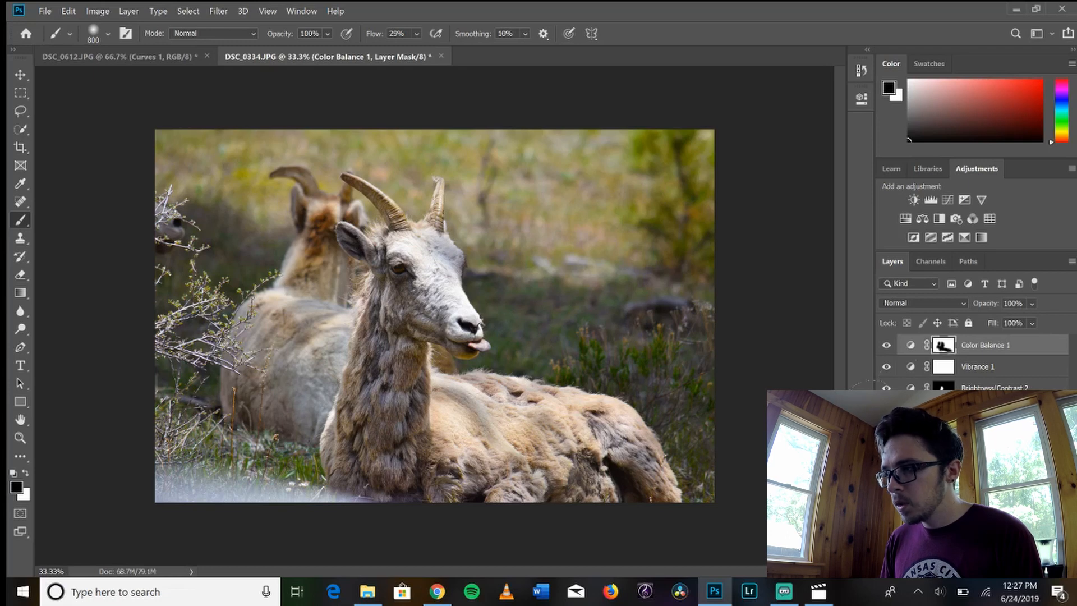
{"action": "left_click", "coordinate": [891, 347]}
{"action": "left_click", "coordinate": [887, 346]}
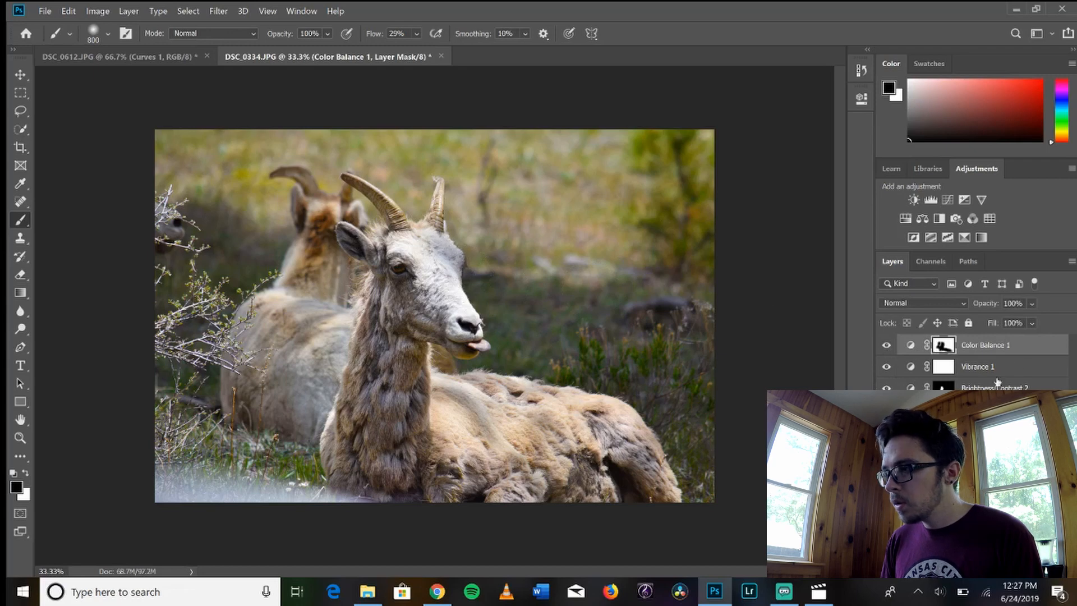
{"action": "left_click", "coordinate": [886, 347]}
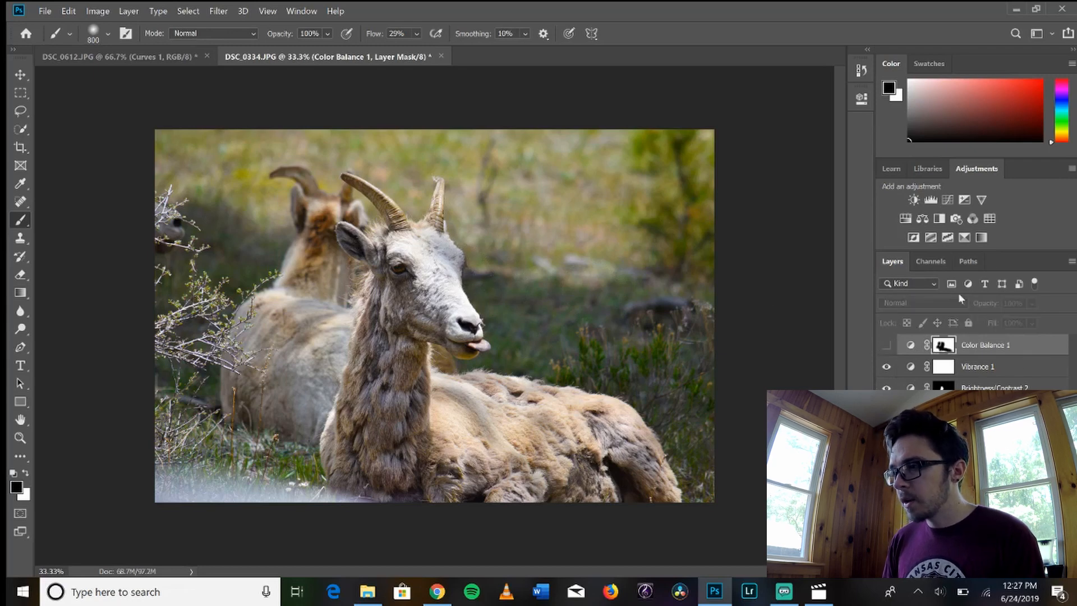
{"action": "left_click", "coordinate": [887, 346]}
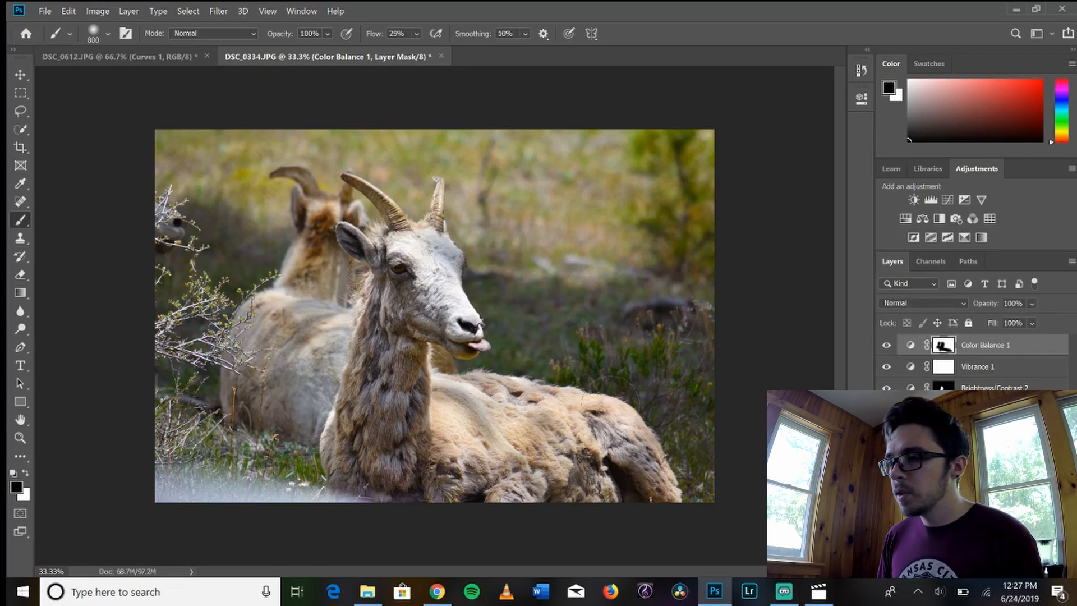
Raise the existing Vibrance adjustment layer to vibrance +47 and saturation +38
{"action": "left_click", "coordinate": [999, 373]}
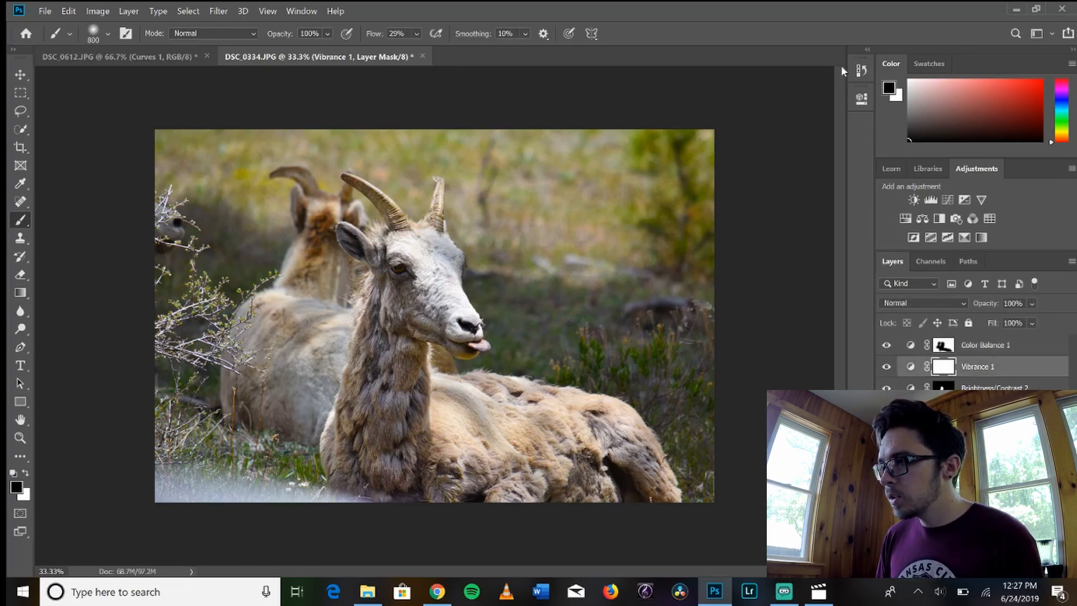
{"action": "left_click", "coordinate": [862, 99]}
{"action": "left_click", "coordinate": [781, 151]}
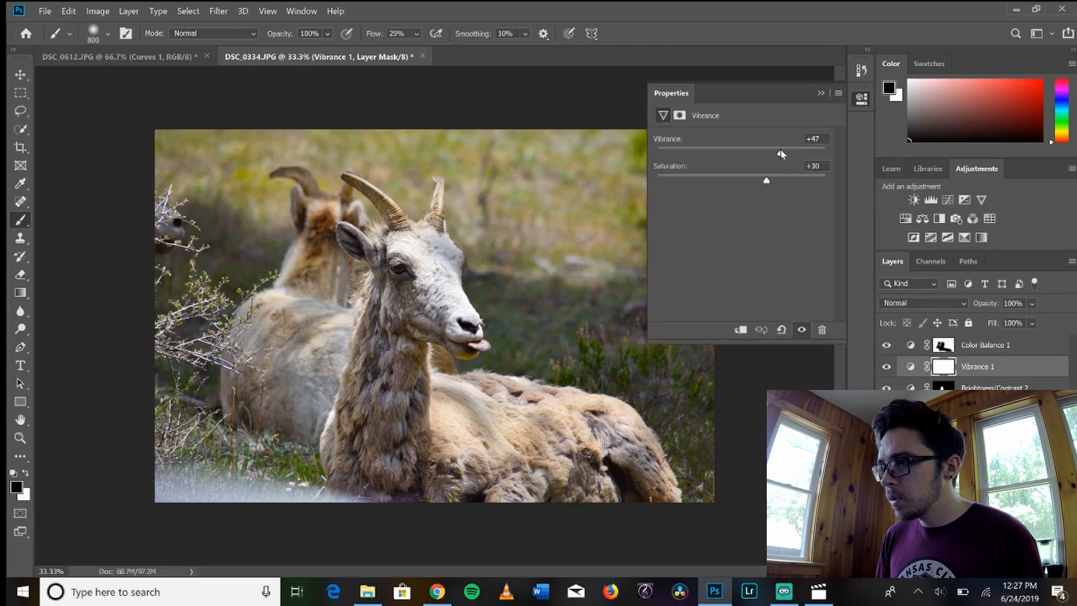
{"action": "left_click", "coordinate": [774, 177]}
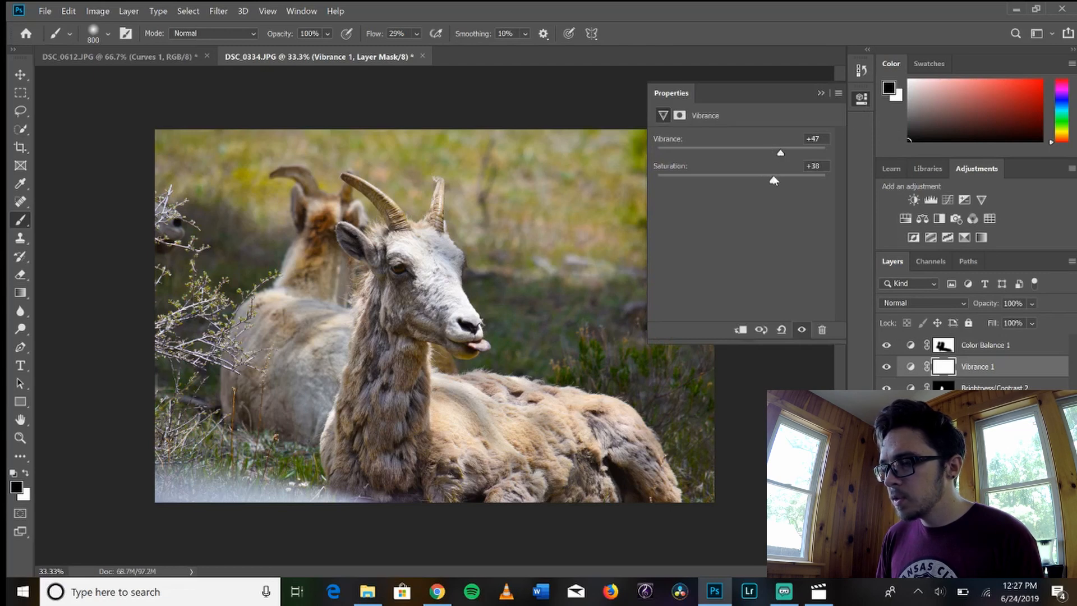
{"action": "left_click", "coordinate": [821, 93]}
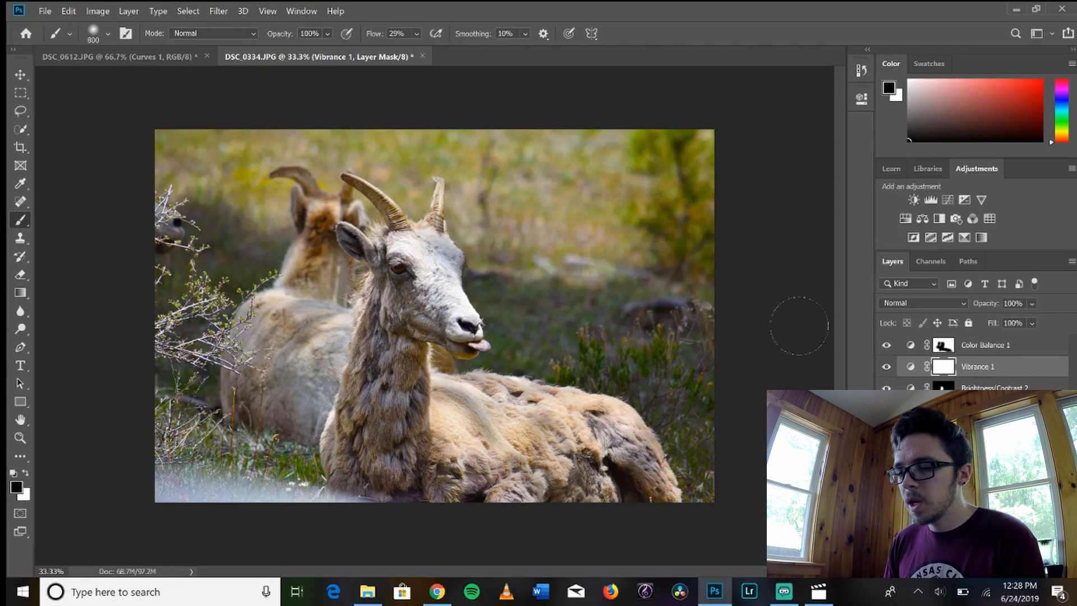
Frame a crop that trims the photo's bottom, left and top edges around the front sheep, reorienting the golden spiral overlay to guide the composition
{"action": "key", "text": "c"}
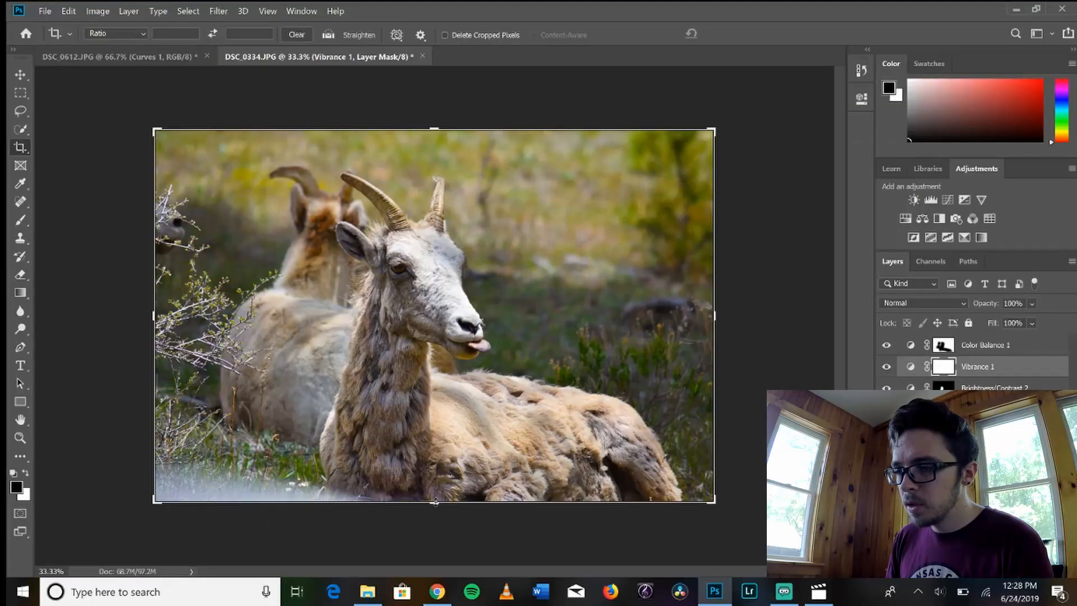
{"action": "left_click_drag", "start_coordinate": [435, 501], "coordinate": [433, 485]}
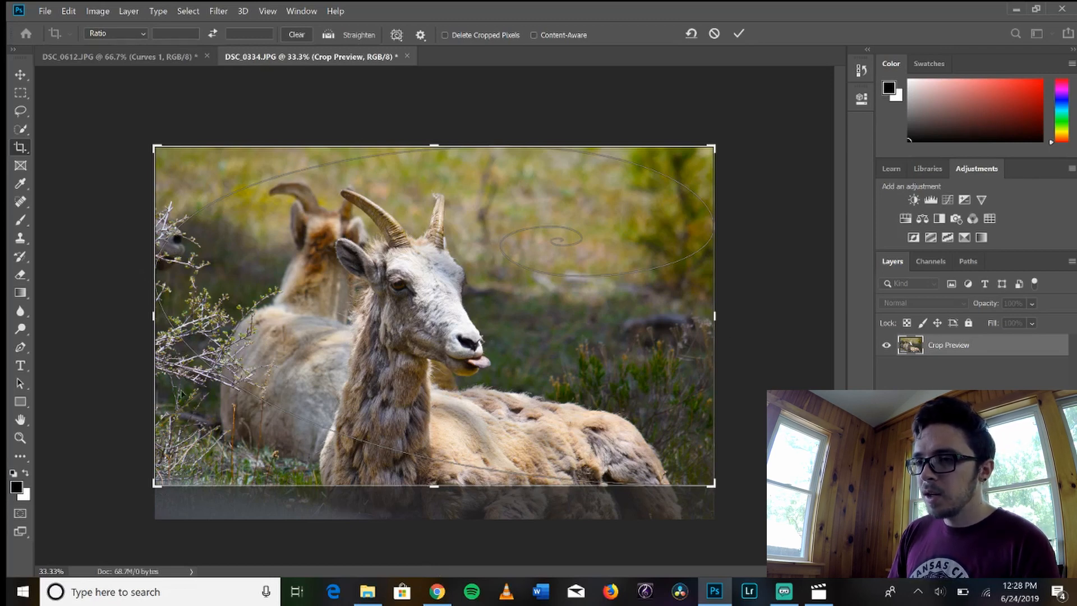
{"action": "left_click_drag", "start_coordinate": [154, 315], "coordinate": [209, 317]}
{"action": "key", "text": "shift+o"}
{"action": "key", "text": "shift+o"}
{"action": "key", "text": "shift+o"}
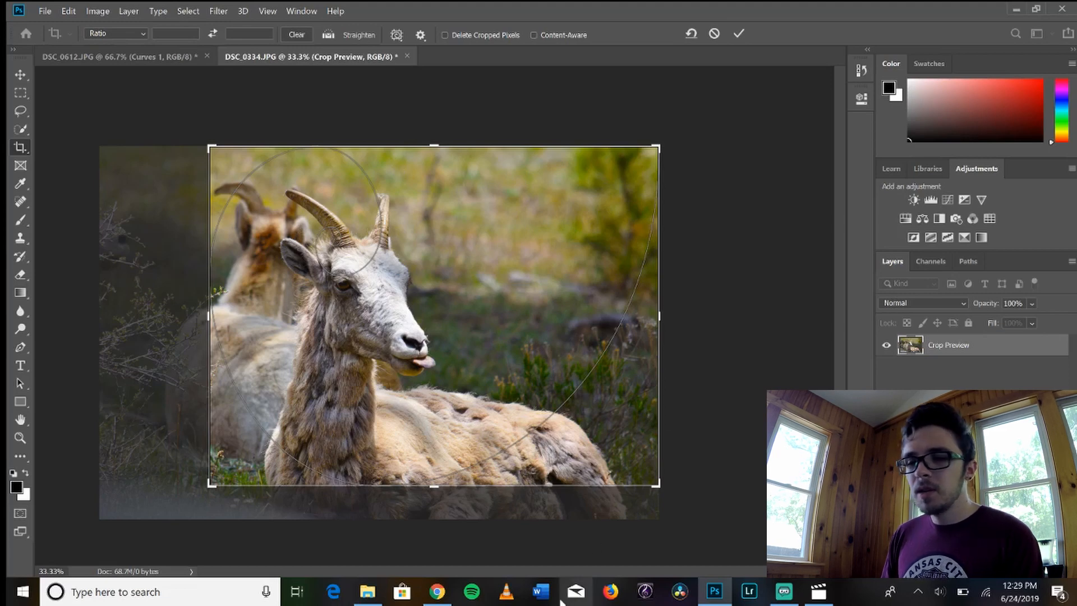
{"action": "left_click_drag", "start_coordinate": [431, 145], "coordinate": [426, 154]}
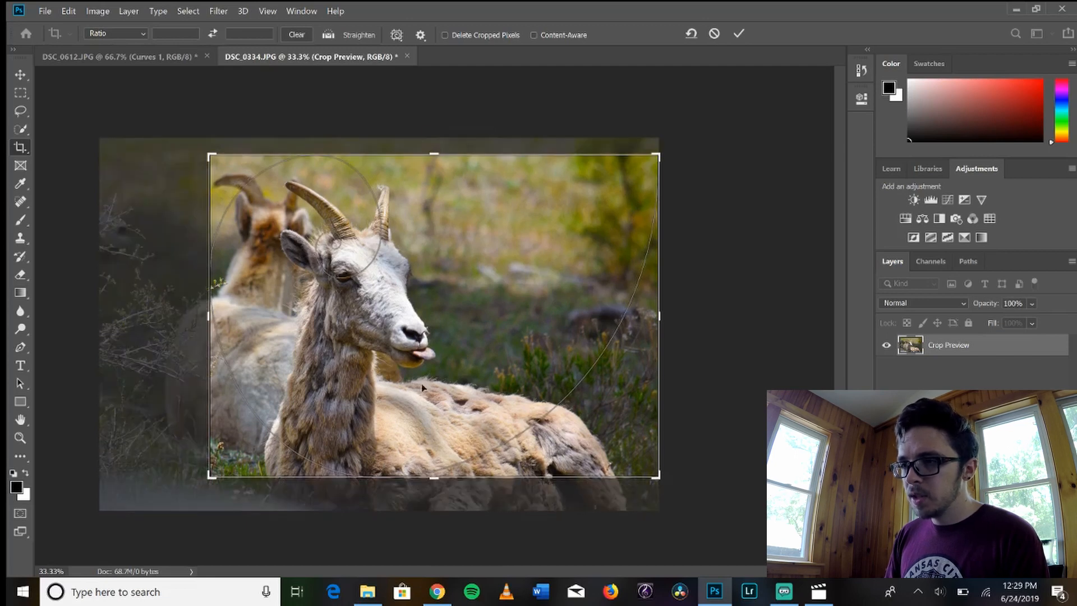